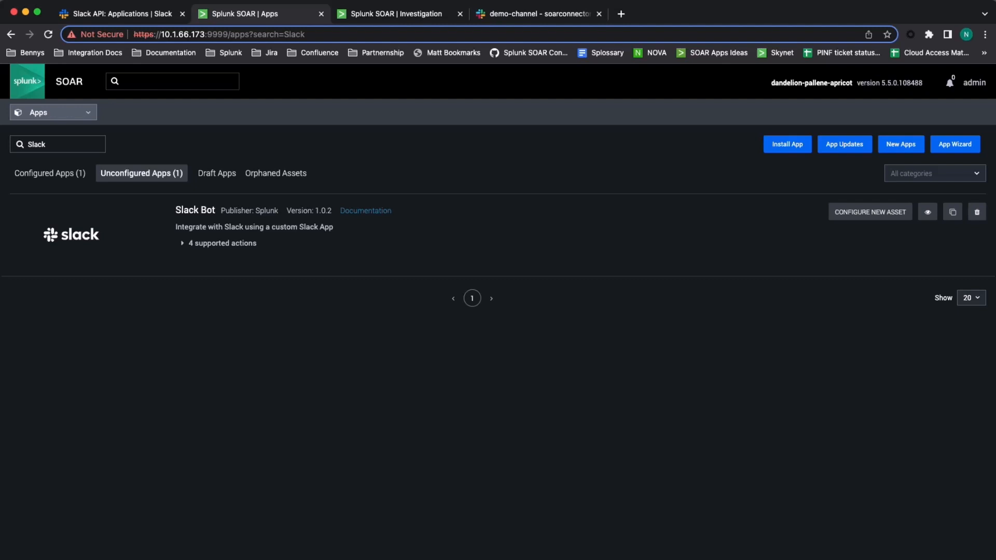
Configure a new asset for the unconfigured Slack Bot app and name it slack Bot Demo Video.
left_click(67, 178)
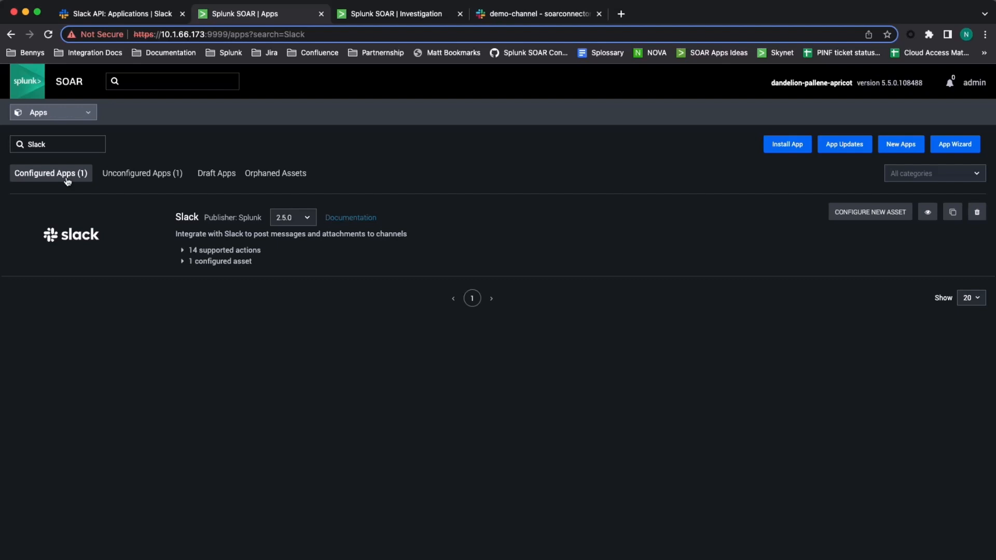
left_click(123, 174)
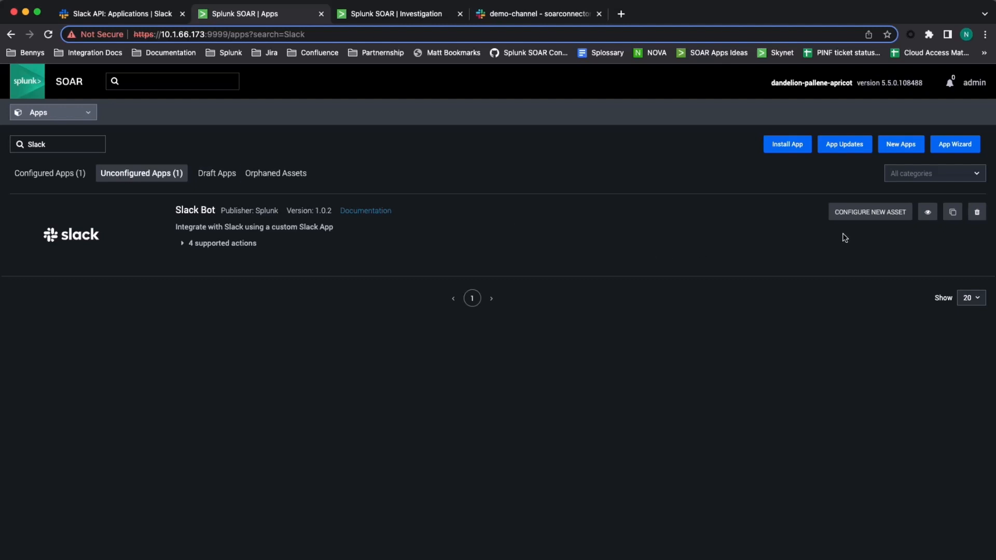
left_click(886, 213)
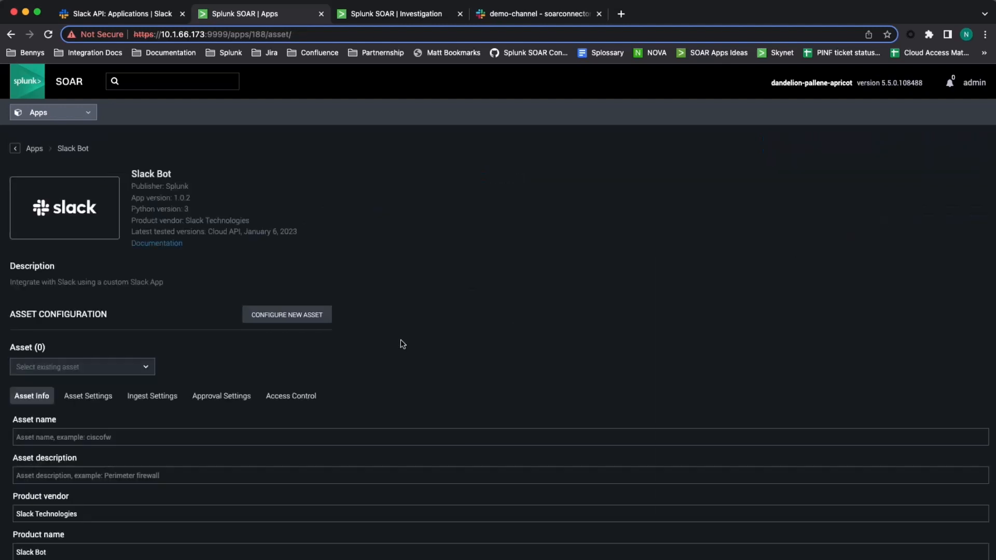
left_click(69, 438)
type("slack Bot Demo Video")
Permit the run_action, get_playbook and get_action commands in the Slack Bot asset settings.
left_click(90, 398)
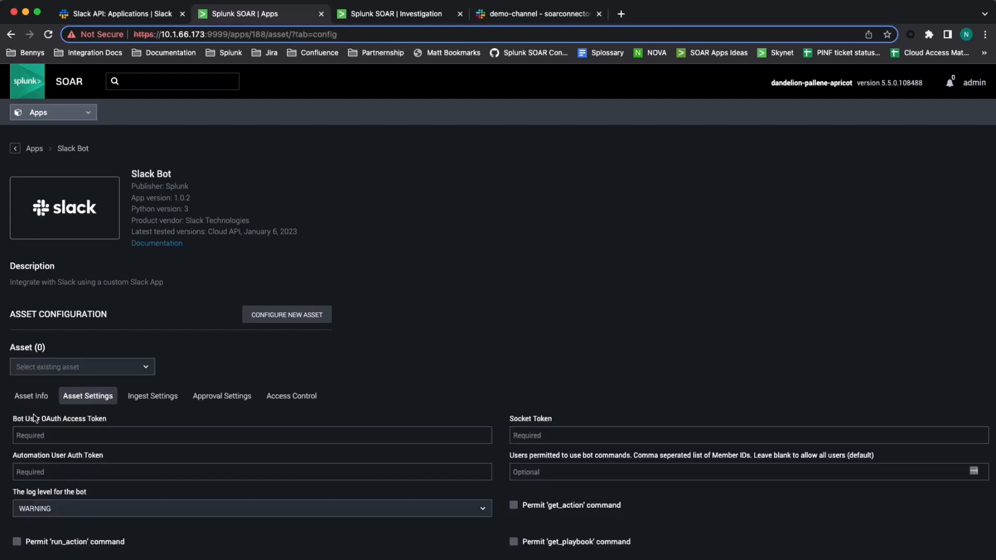
left_click(19, 543)
left_click(514, 541)
left_click(514, 505)
left_click_drag(510, 419, 567, 423)
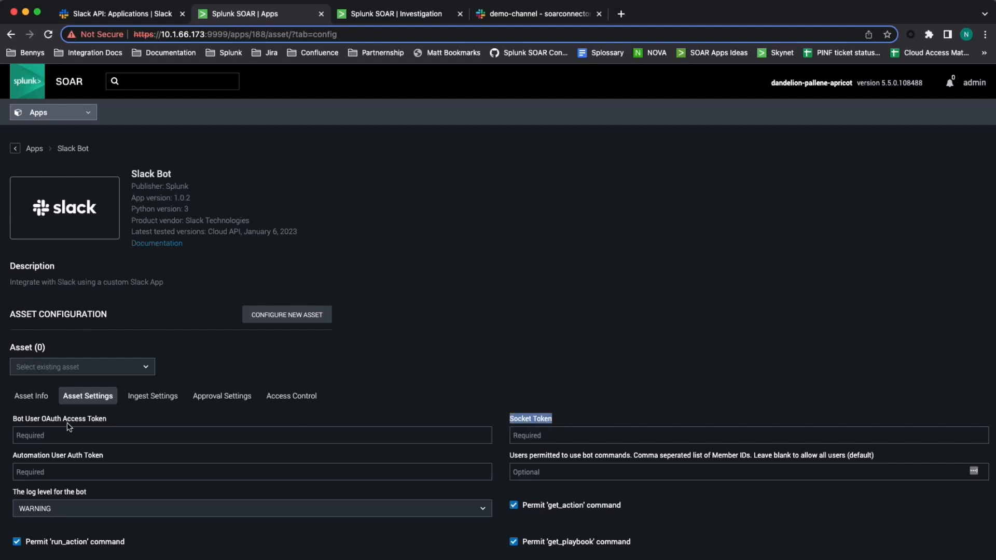
left_click_drag(14, 420, 136, 422)
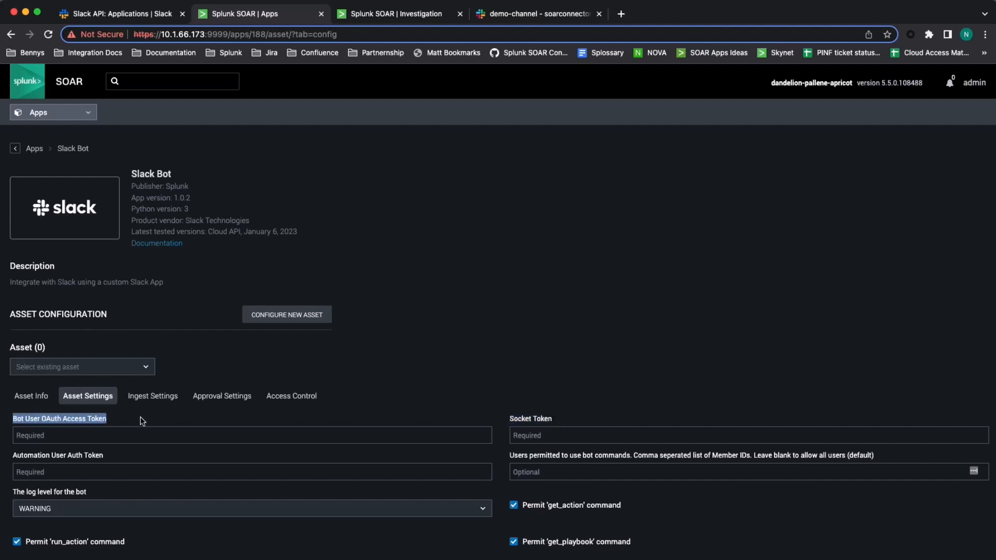
left_click_drag(14, 457, 152, 459)
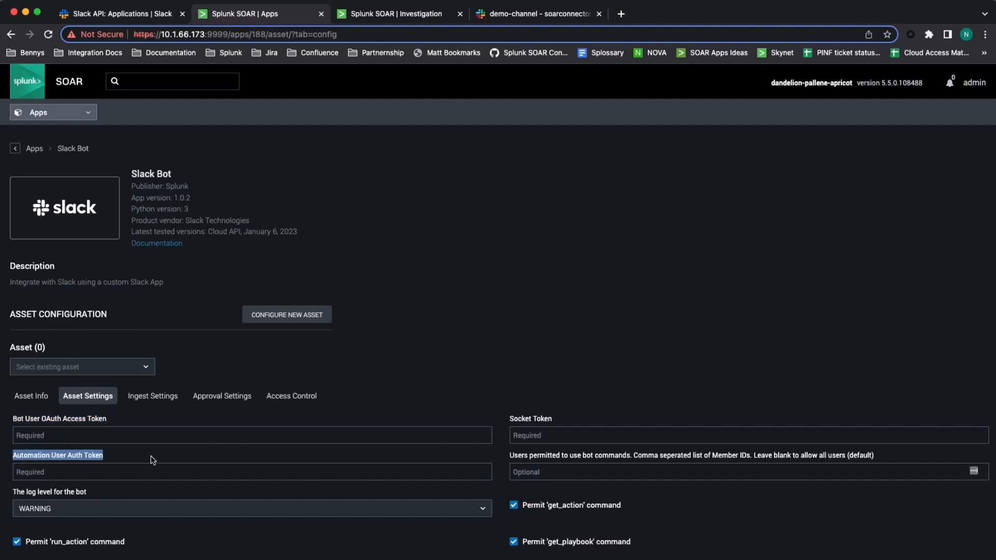
left_click(153, 460)
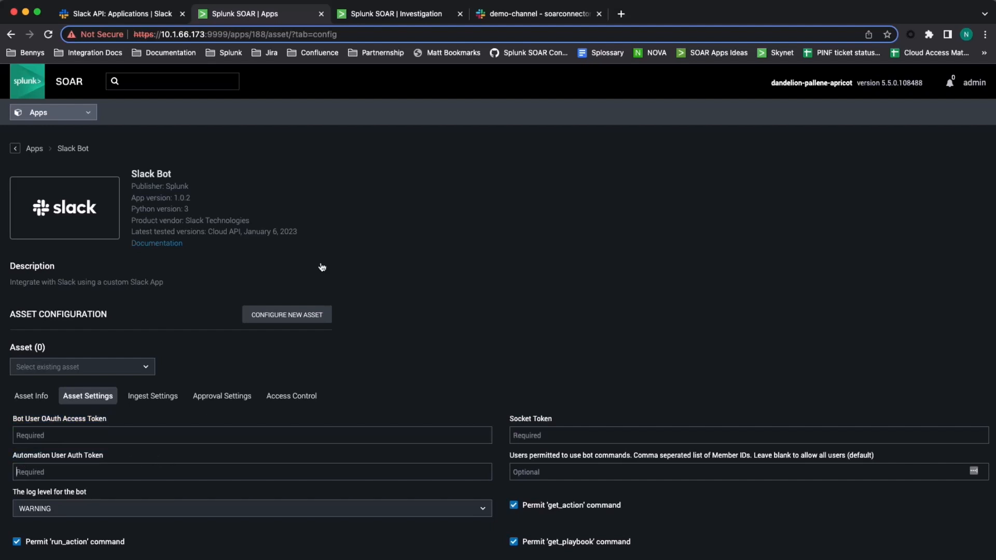
Switch to the Slack API site and create an app named SlackBot Video Demo in the soarconnectors workspace.
left_click(105, 18)
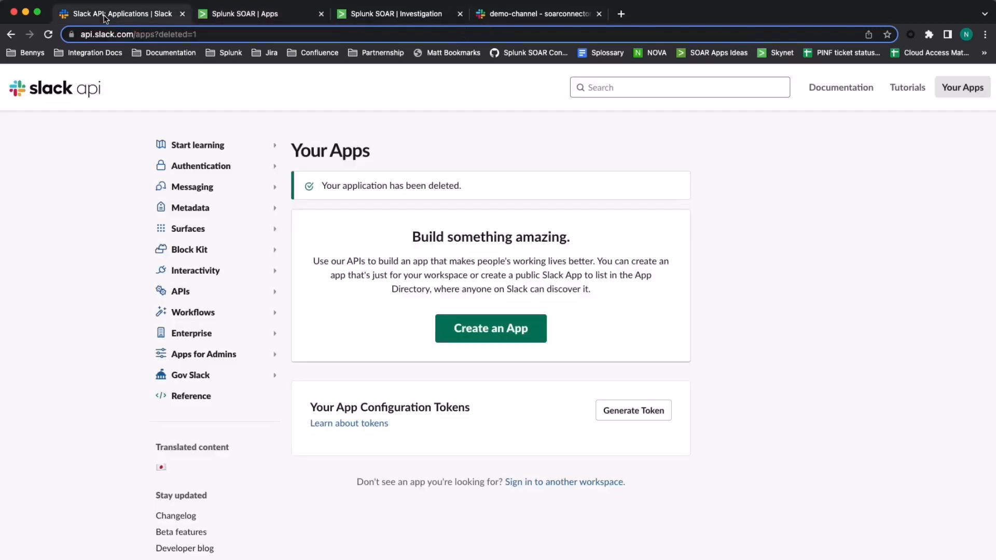
left_click(488, 334)
left_click(460, 430)
left_click(490, 369)
type("Slack")
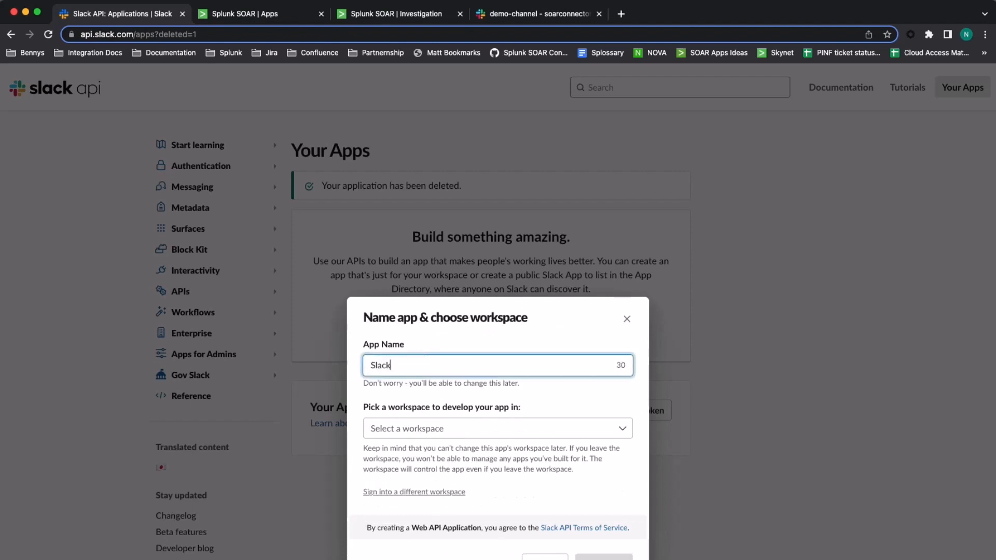
type("Bot Video Demo")
left_click(488, 429)
left_click(478, 490)
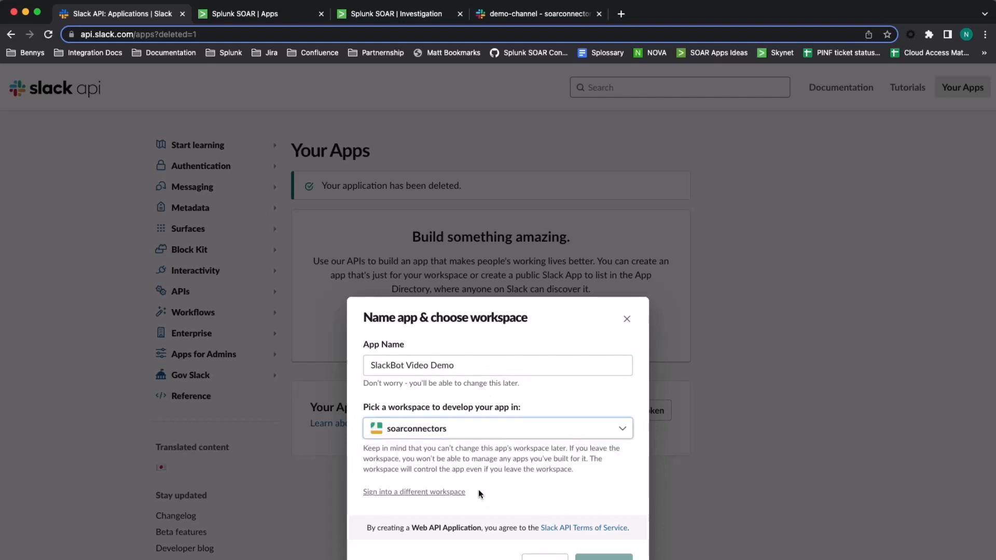
left_click(605, 556)
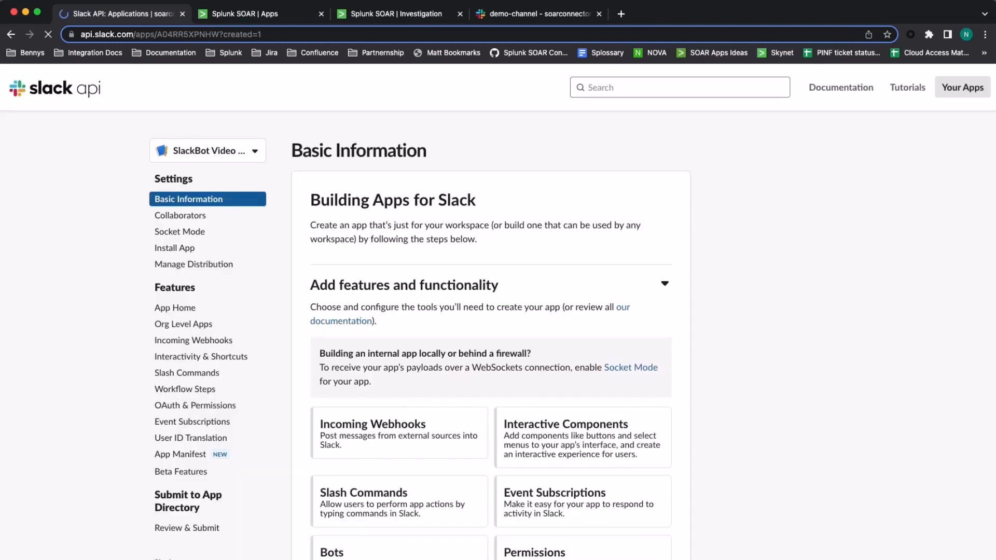
Generate an app-level token named socket_token with the connections:write and authorizations:read scopes.
scroll(438, 383, "down", 15)
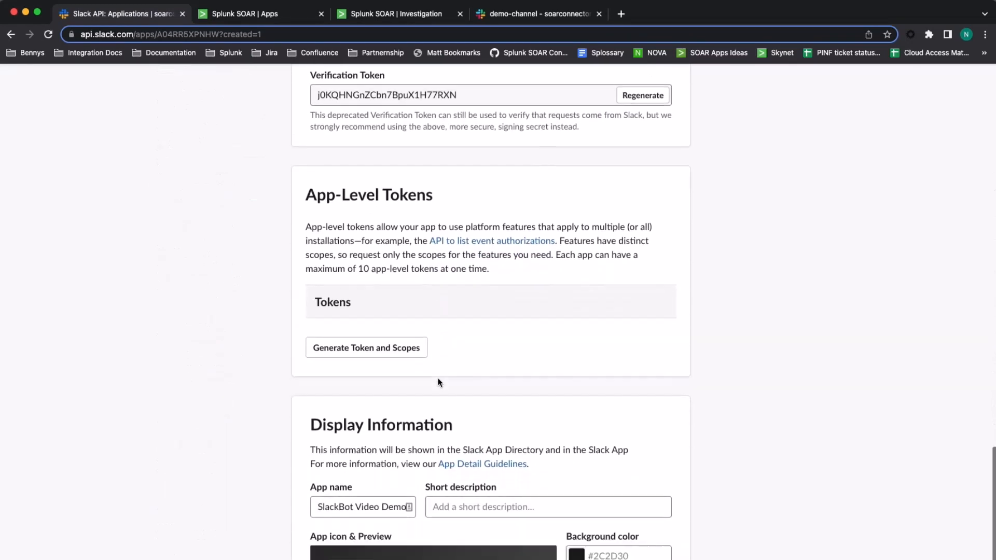
scroll(439, 383, "down", 1)
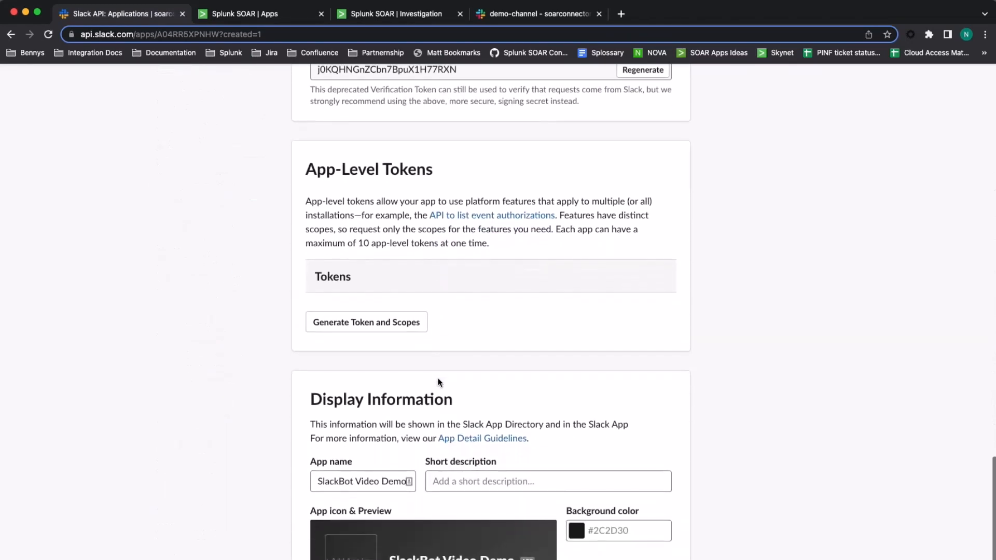
left_click(365, 326)
left_click(397, 395)
type("socket_token")
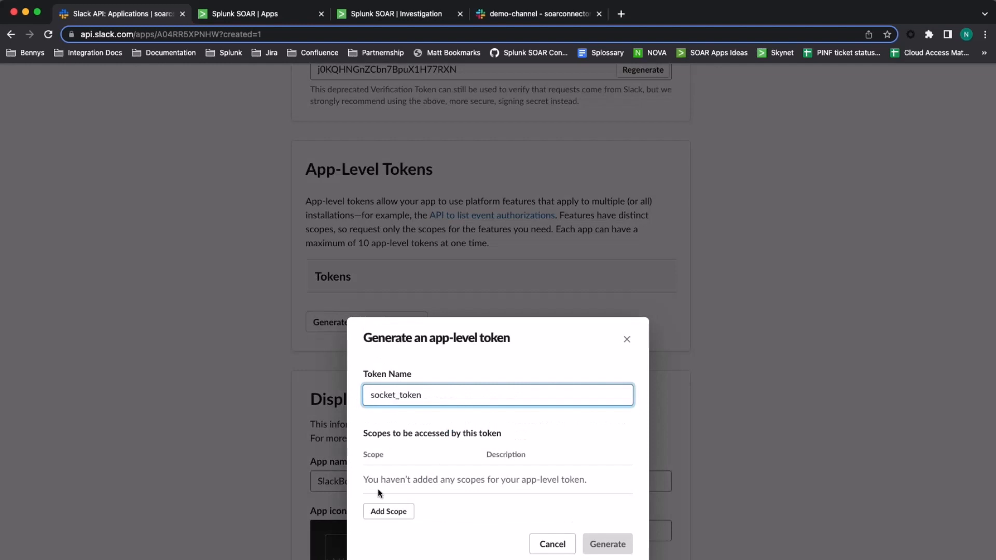
left_click(387, 513)
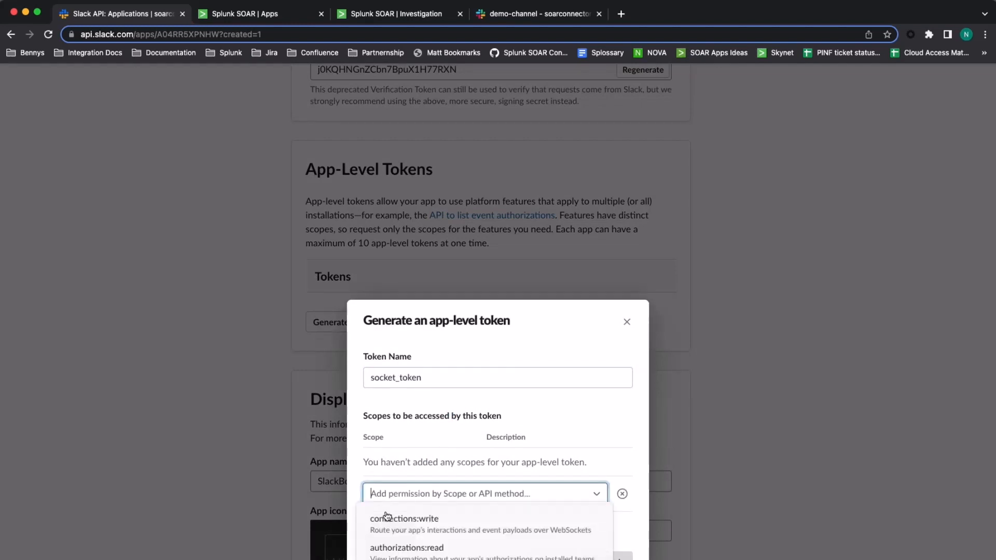
left_click(386, 524)
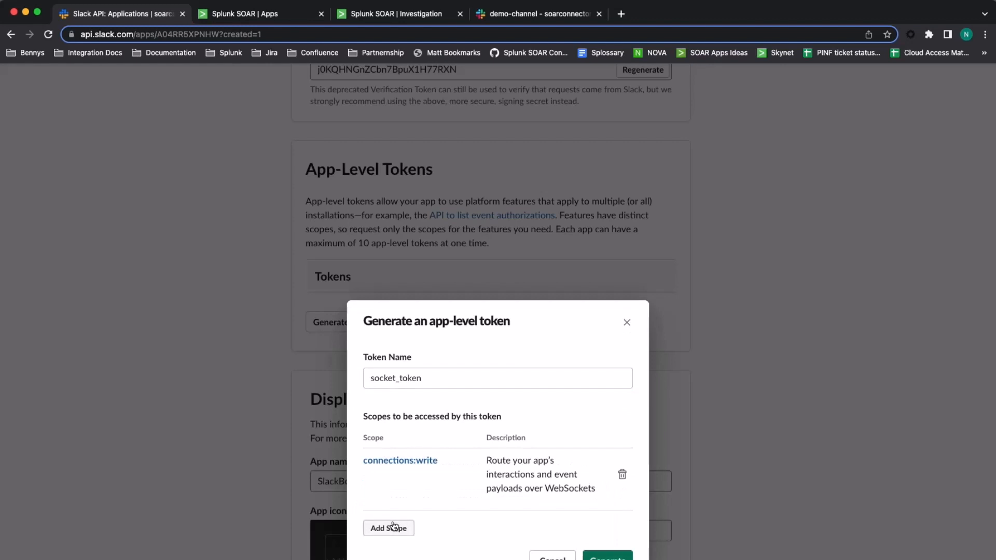
left_click(394, 526)
left_click(399, 549)
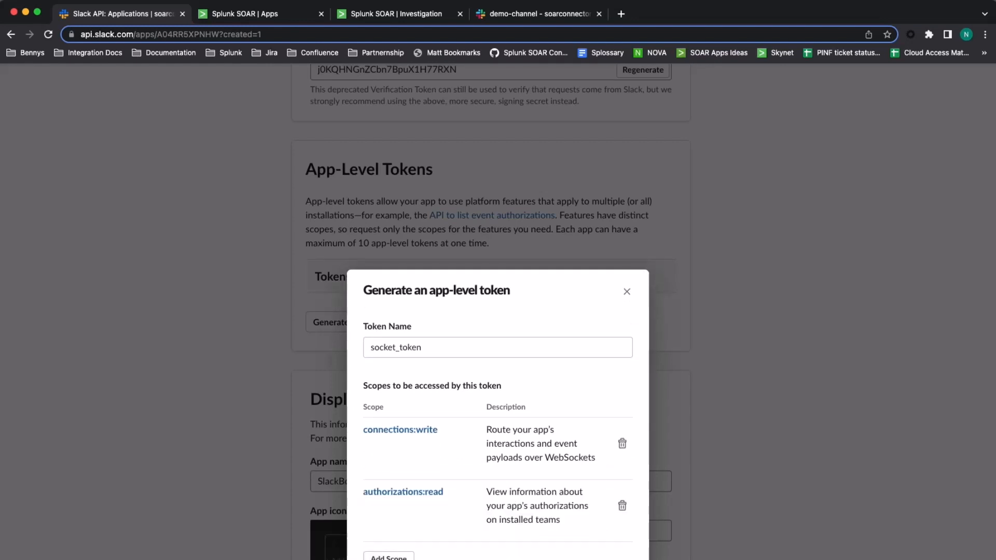
left_click(608, 559)
Copy the generated app-level token and paste it as the Socket Token in the Splunk SOAR asset settings.
left_click(572, 435)
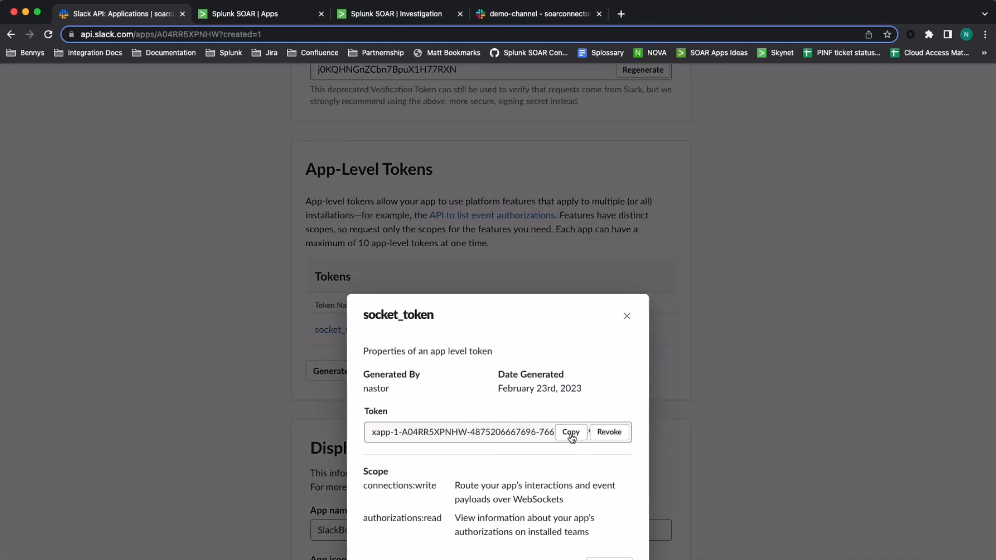
left_click(241, 19)
left_click(540, 435)
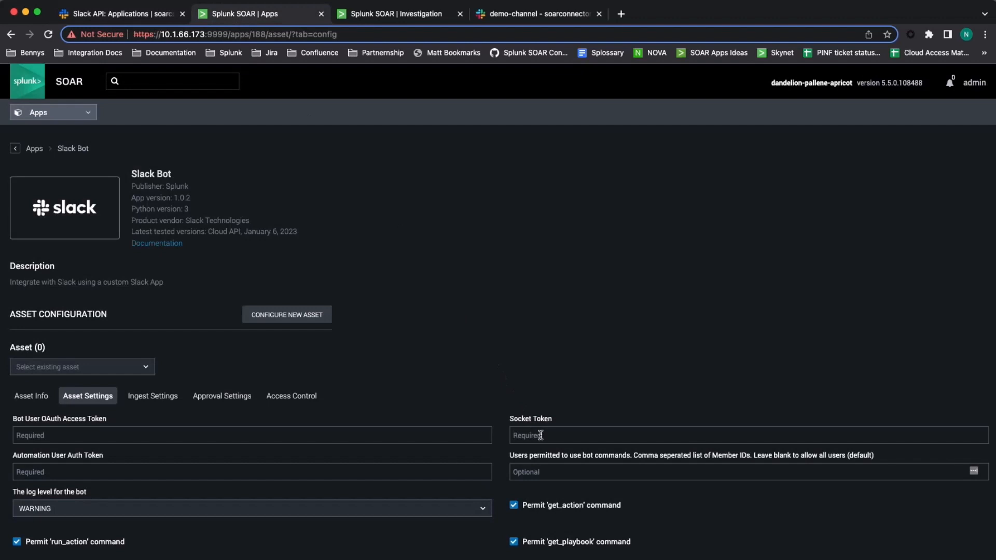
key("super+v")
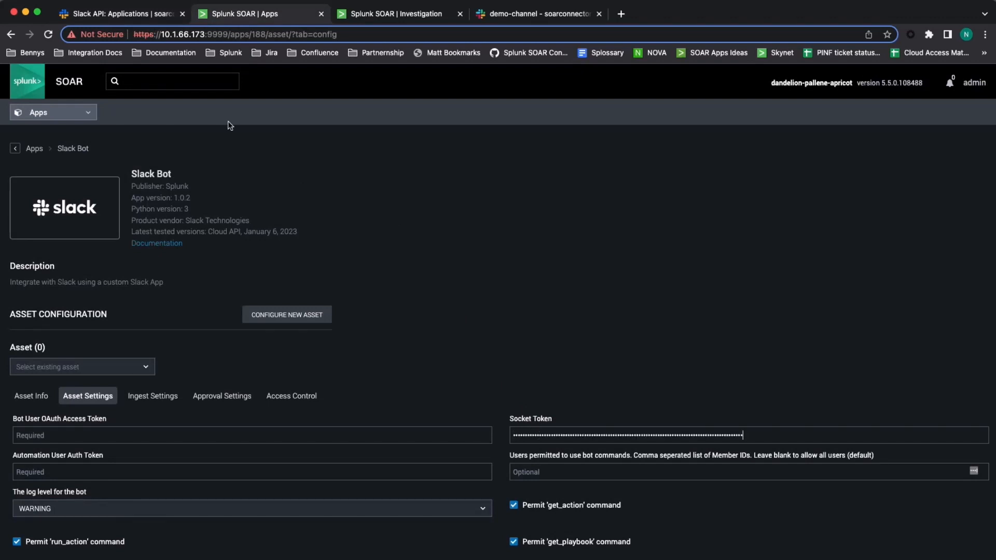
Return to the Slack API site, close the token details and enable Socket Mode for the app.
left_click(111, 15)
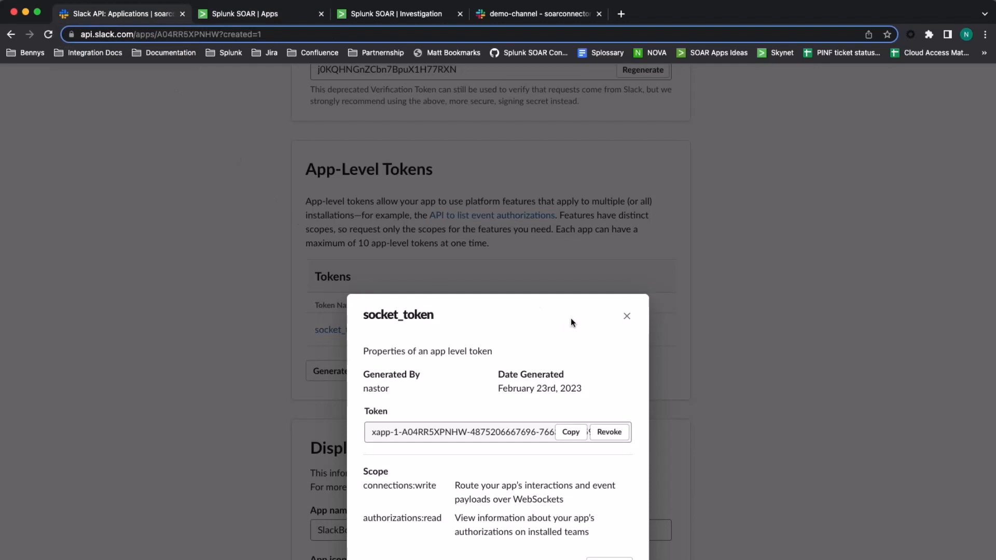
left_click(610, 557)
scroll(256, 399, "up", 10)
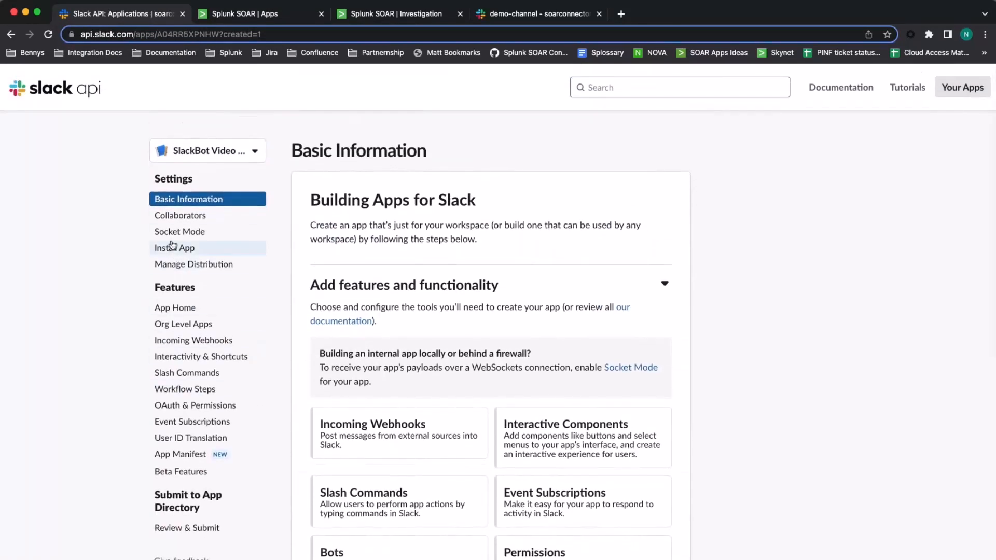
left_click(167, 238)
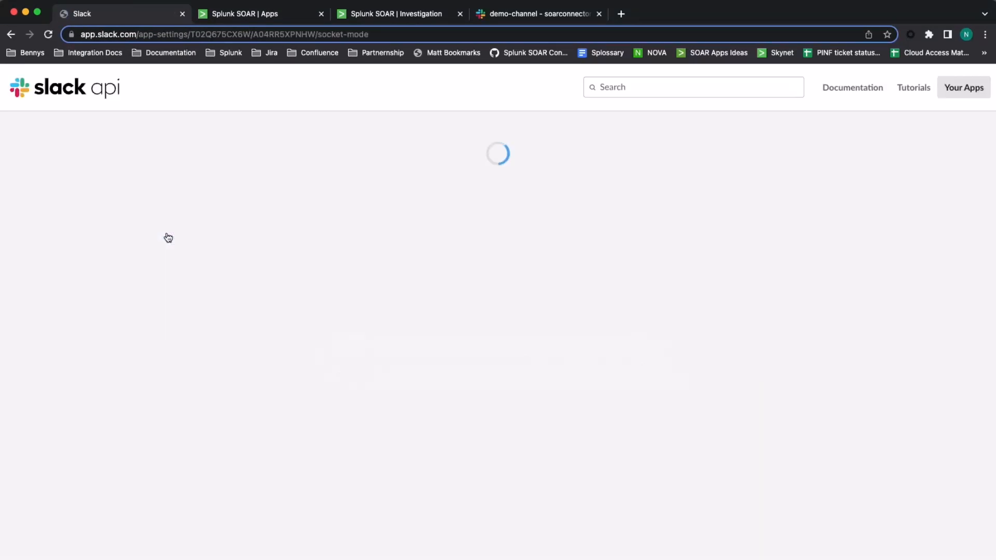
left_click(653, 386)
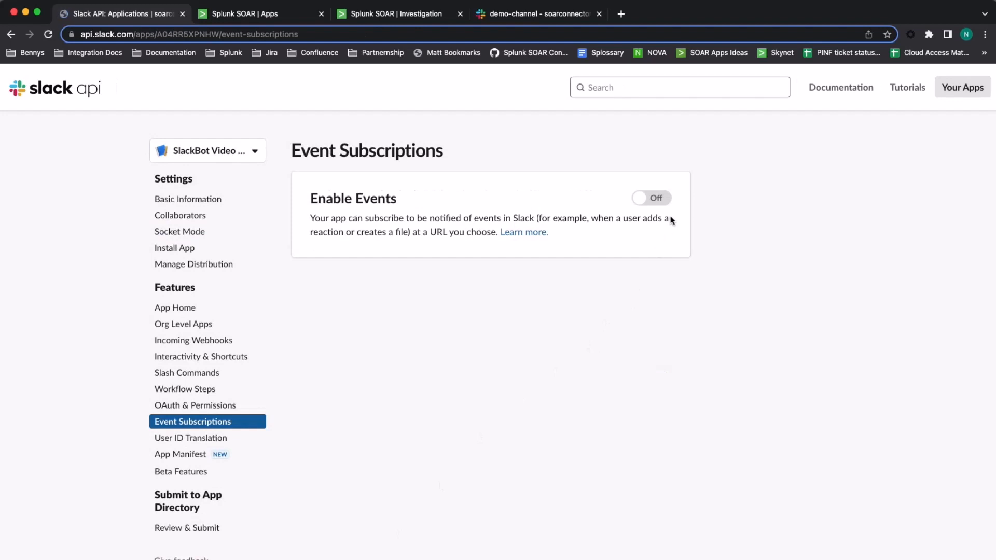
Enable events, subscribe the app to bot events including app_mention and message.channels, and save the changes.
left_click(654, 203)
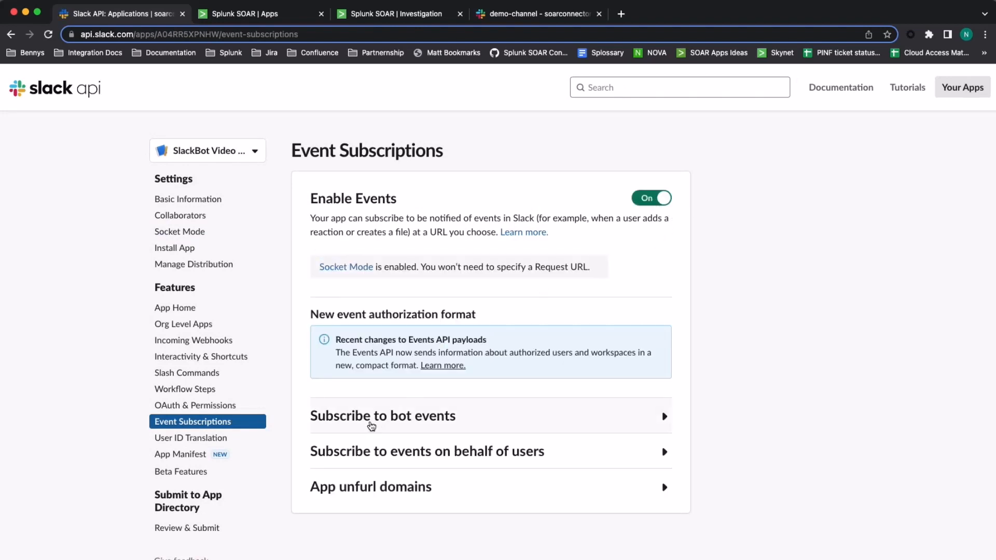
left_click(372, 425)
left_click(363, 539)
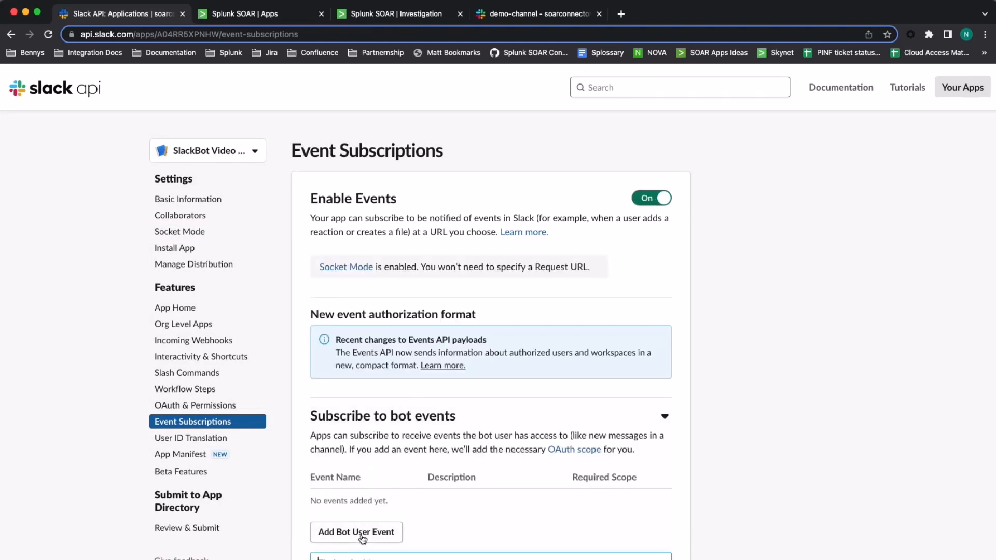
type("a")
key("Return")
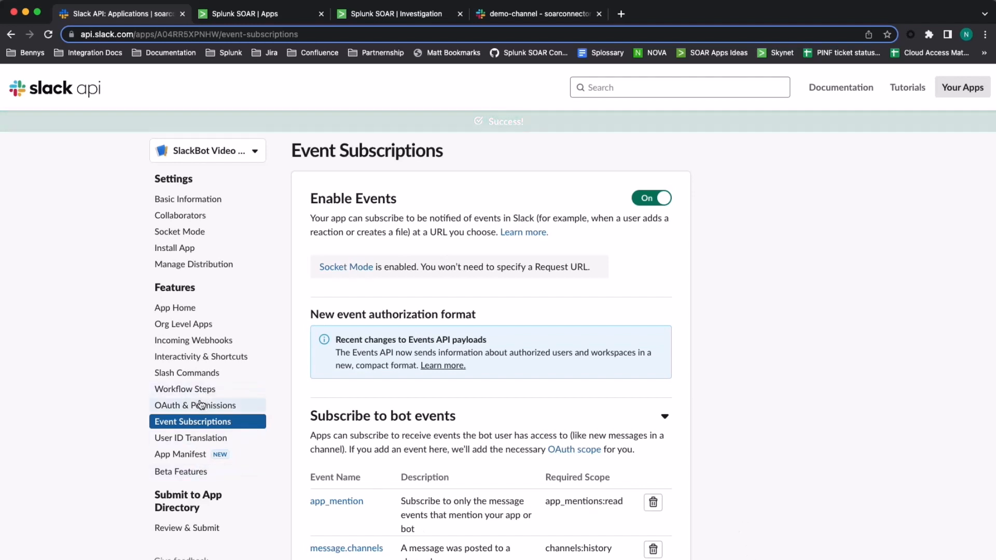
Add the chat:write, im:write and mpim:write bot token scopes to the app's OAuth permissions.
left_click(215, 406)
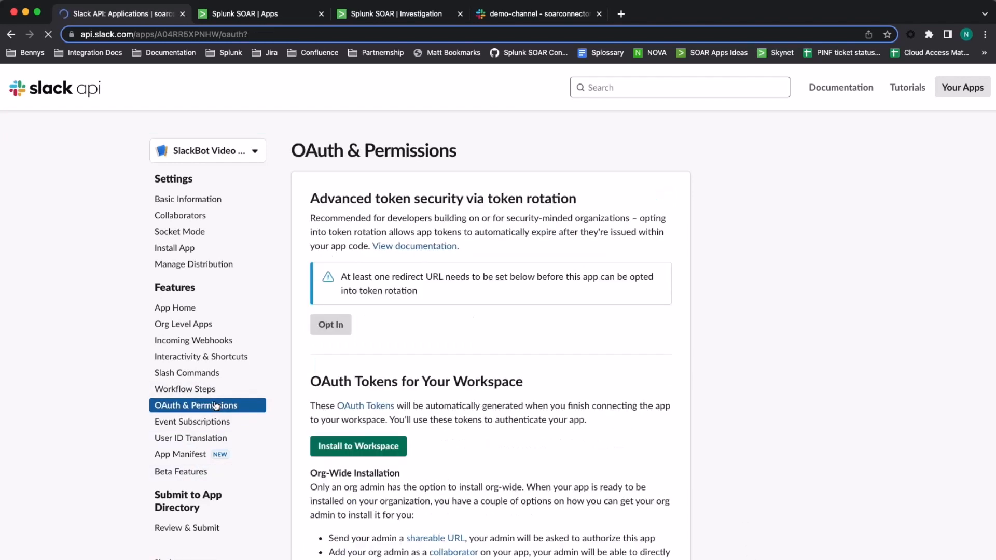
scroll(506, 470, "down", 3)
scroll(507, 471, "down", 10)
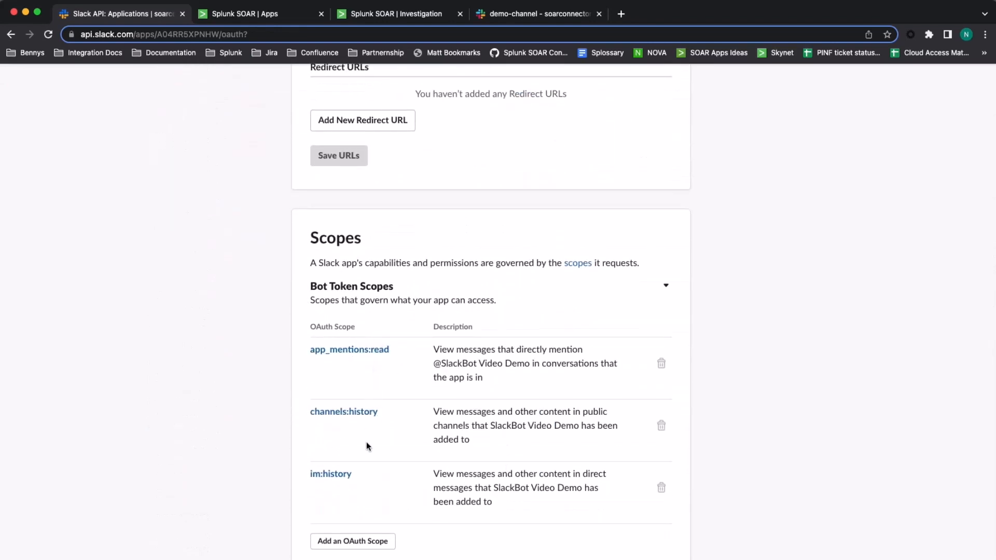
left_click(355, 541)
type("chat:")
key("Return")
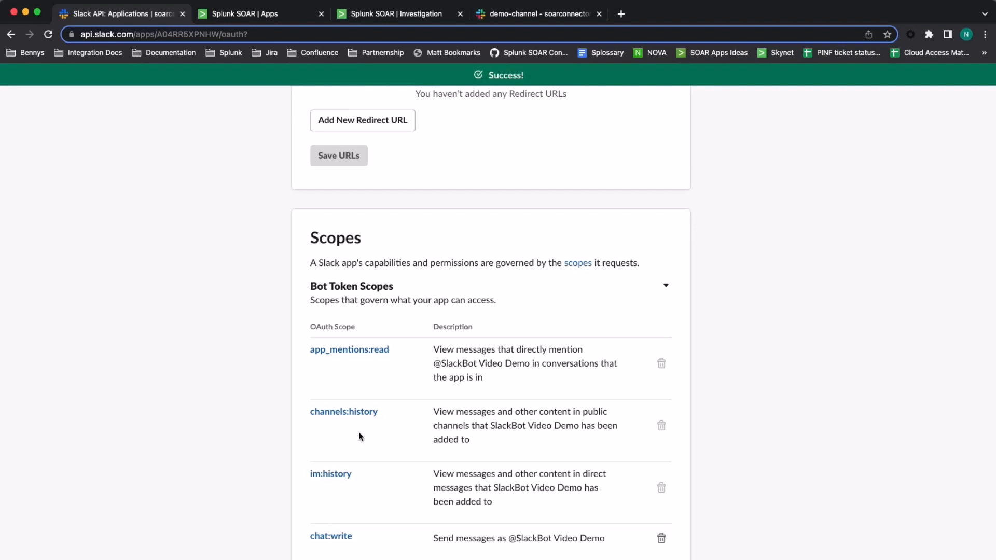
scroll(275, 382, "down", 5)
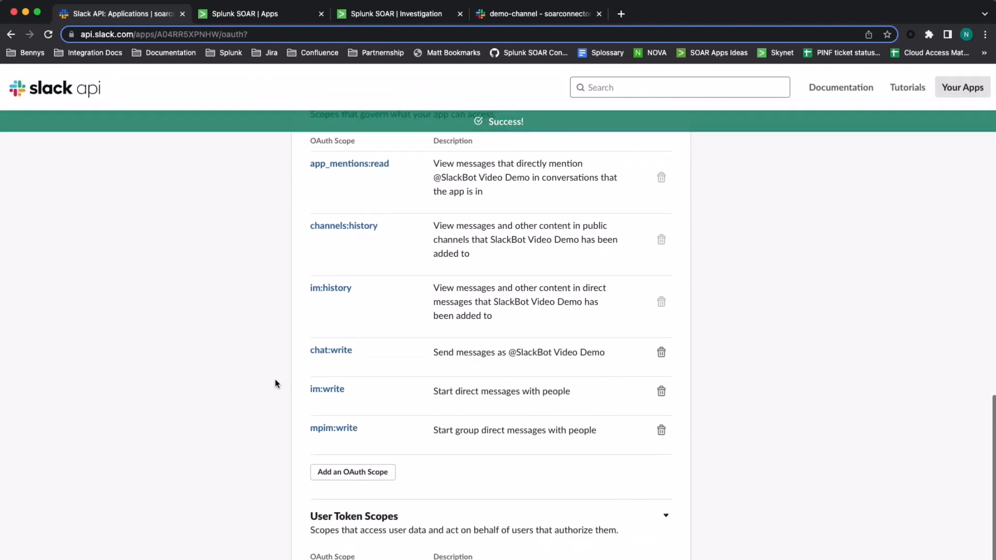
Install the SlackBot Video Demo app to the soarconnectors workspace and allow the permissions it requests.
scroll(275, 386, "up", 10)
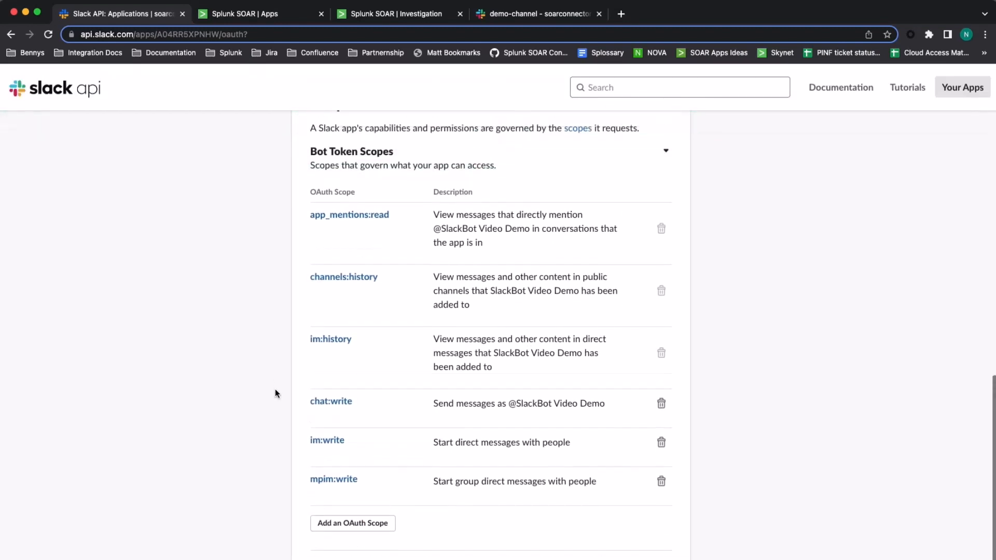
scroll(275, 396, "up", 7)
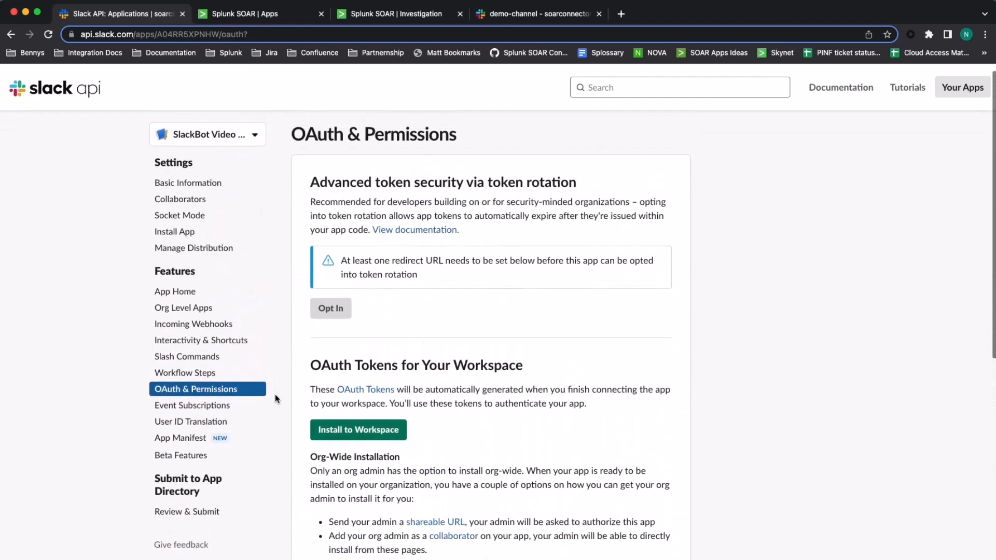
left_click(369, 438)
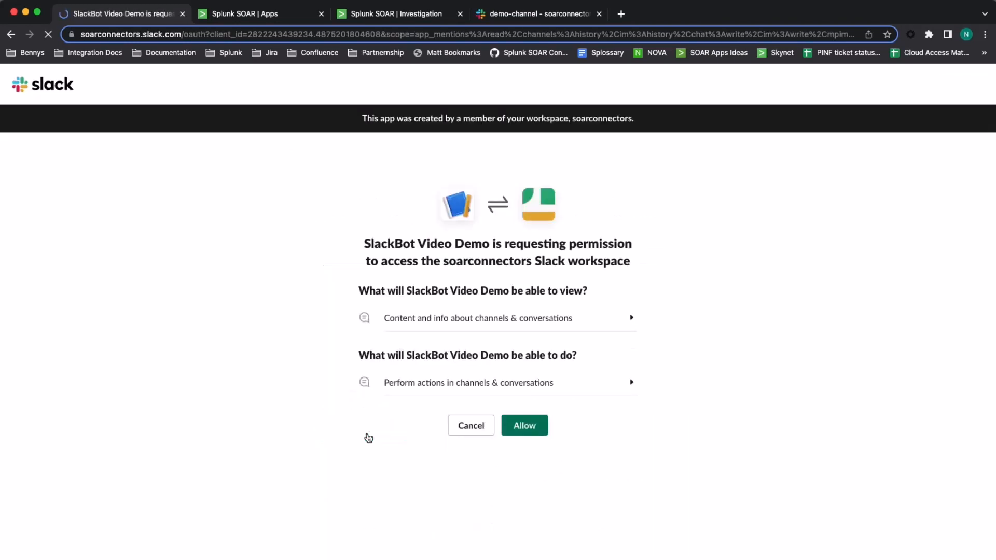
left_click(526, 427)
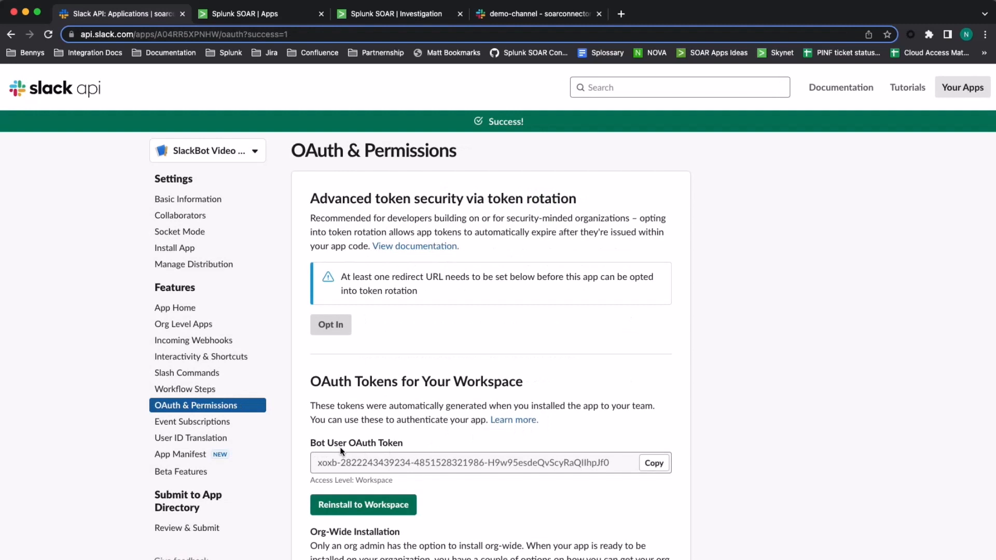
Copy the Bot User OAuth Token and paste it as the Bot User OAuth Access Token in the Splunk SOAR asset settings.
left_click(654, 463)
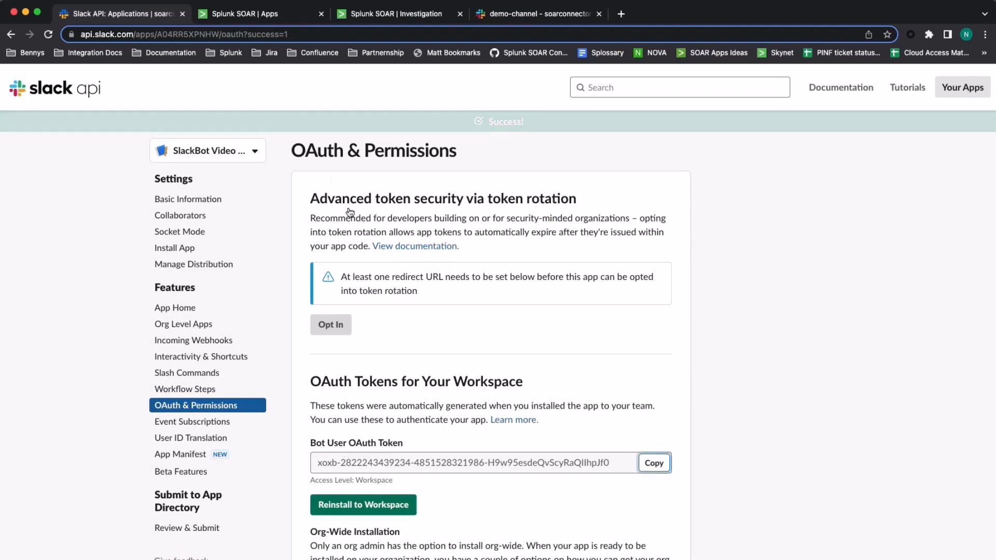
left_click(239, 14)
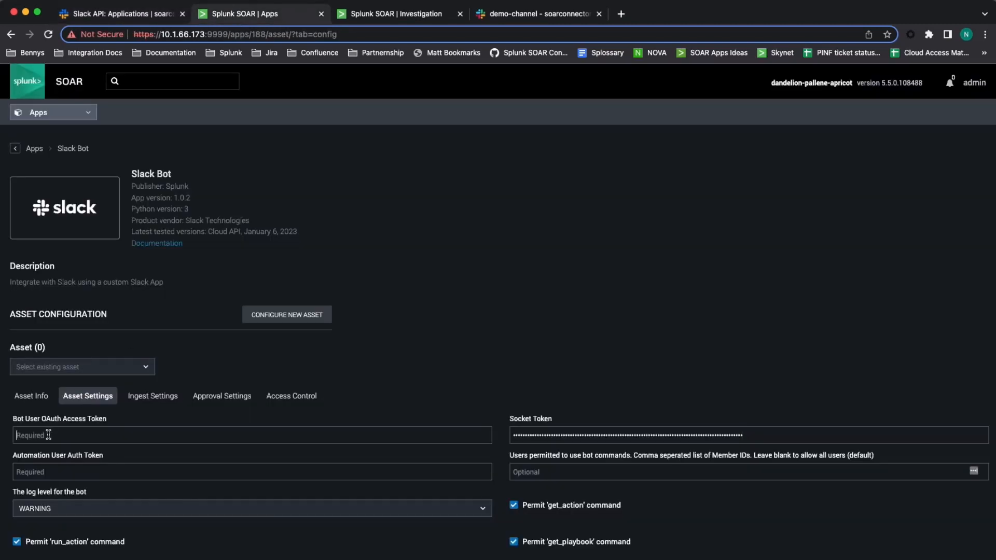
key("super+v")
Paste the automation user's token as the Automation User Auth Token of the Slack Bot asset.
left_click_drag(13, 456, 108, 460)
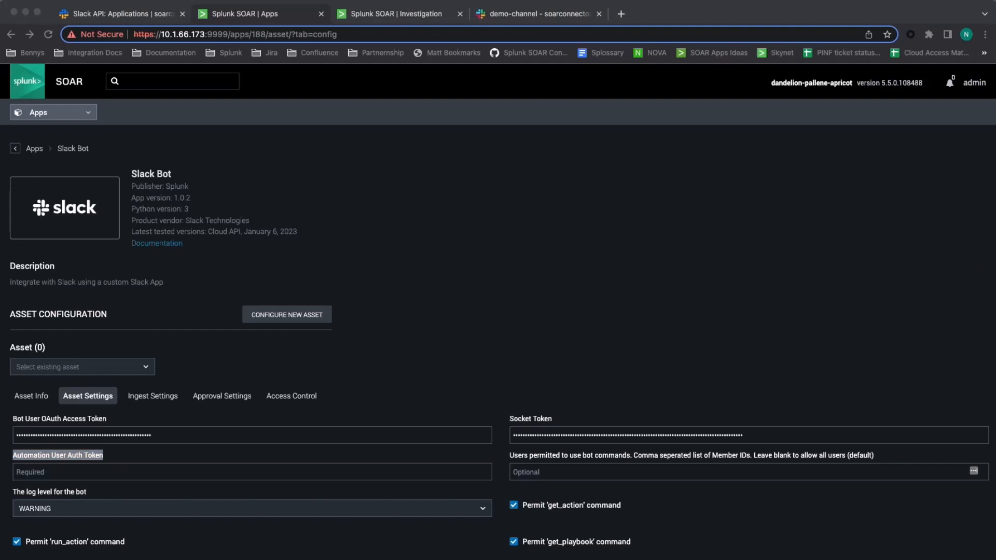
left_click(42, 473)
left_click(43, 474)
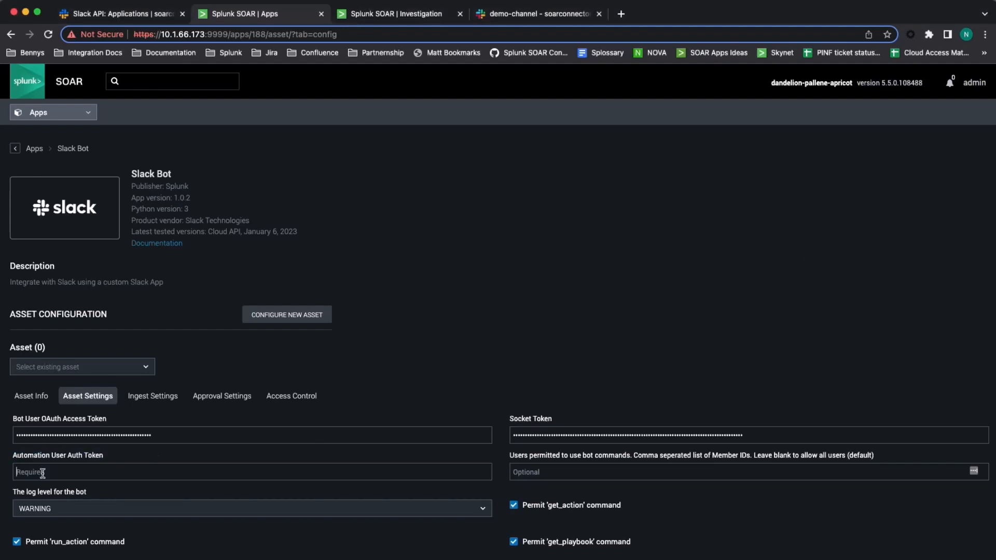
key("super+v")
Set the label for ingested objects to "slack message" in the ingest settings and save the asset.
left_click(147, 406)
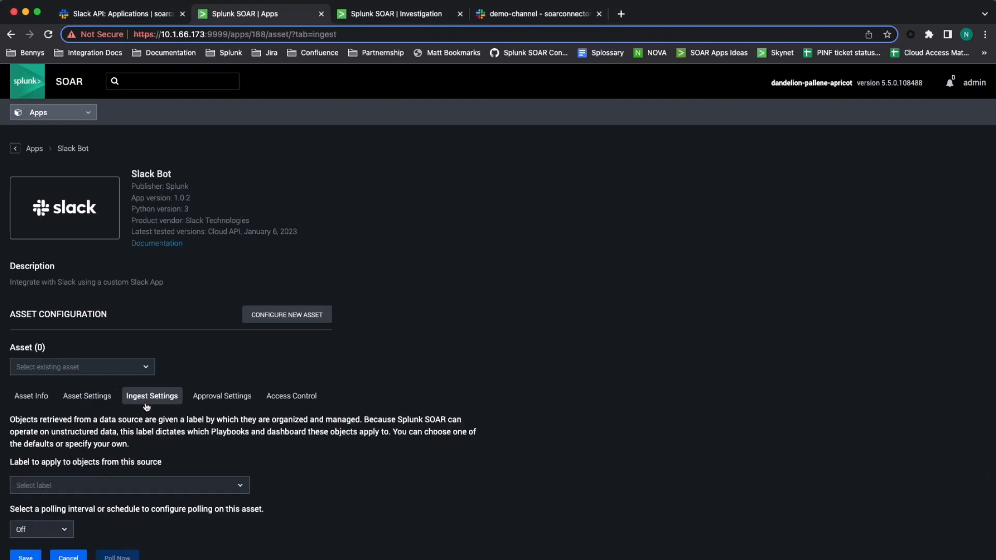
left_click(74, 490)
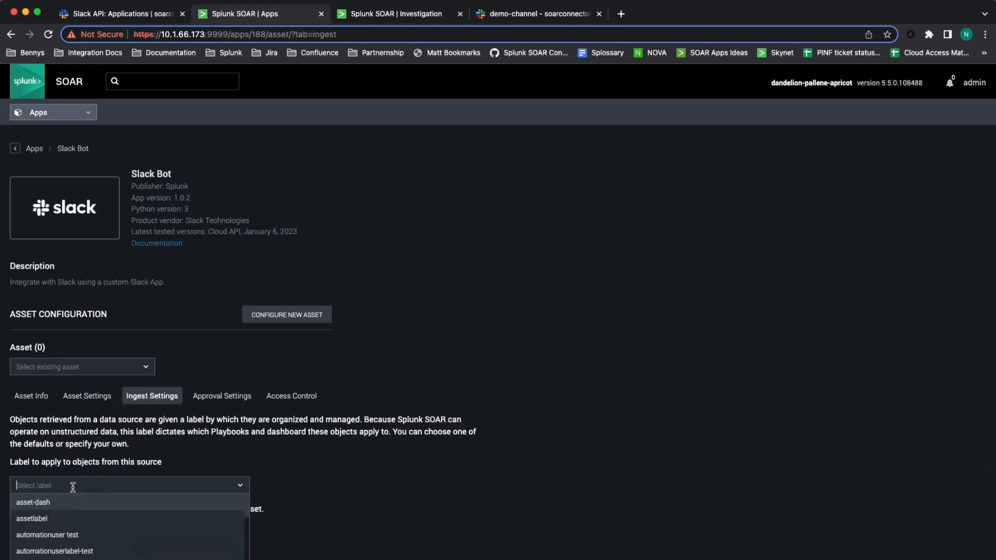
scroll(72, 552, "down", 10)
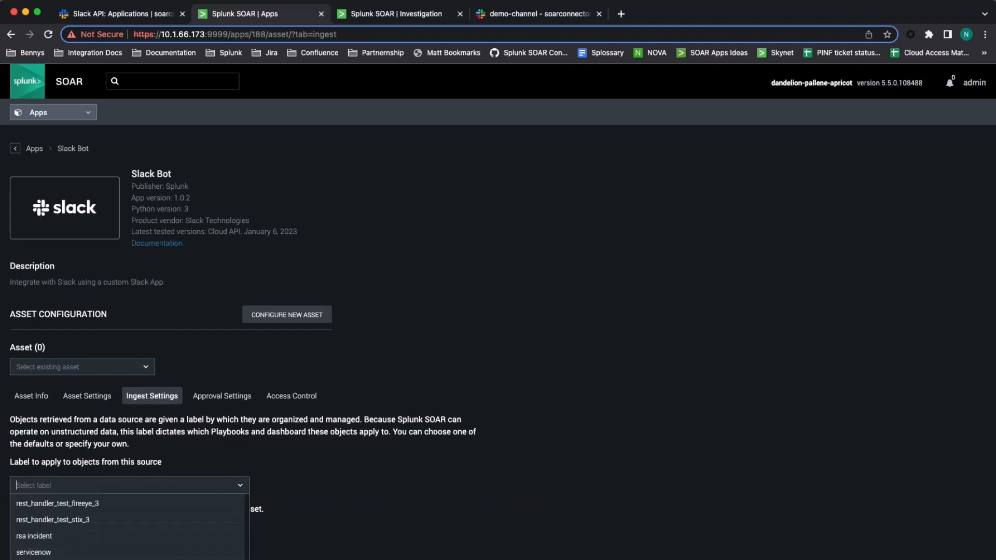
left_click(61, 559)
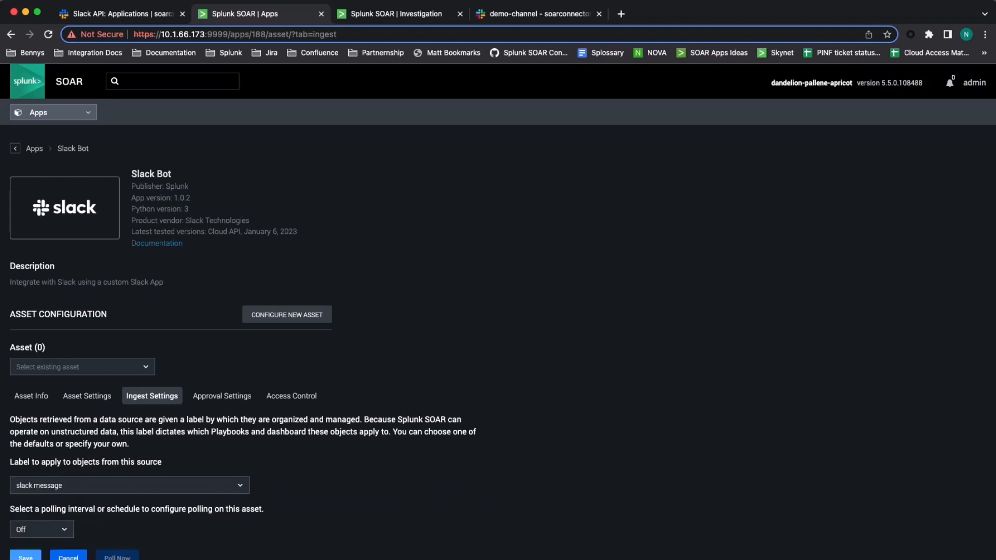
left_click(26, 557)
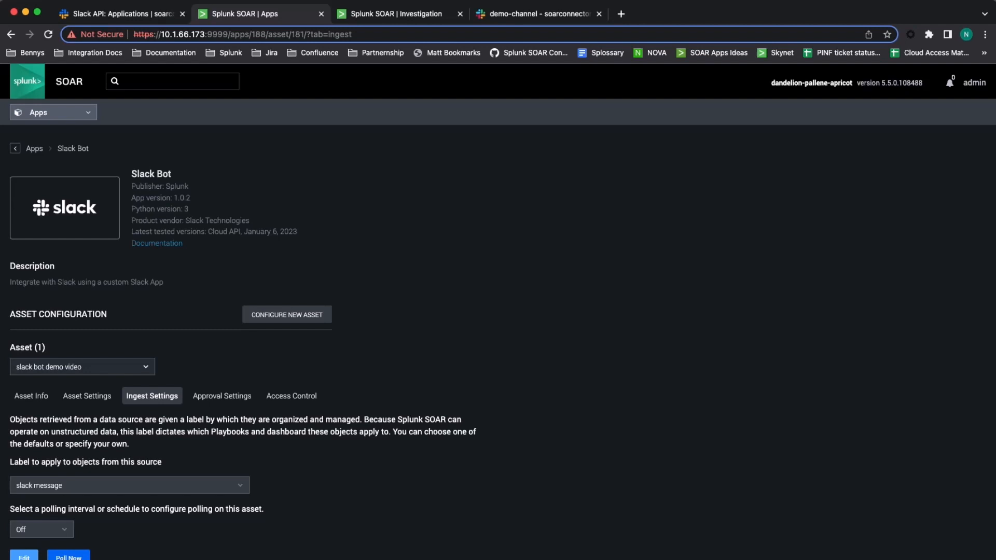
Run the connectivity test for the Slack Bot asset from its settings, review the output and close the test dialog.
left_click(104, 404)
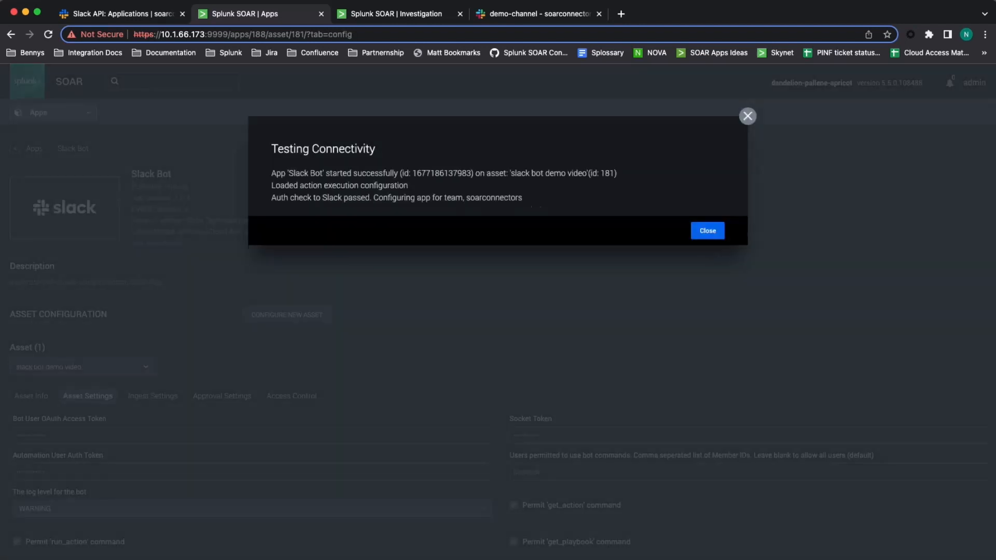
left_click_drag(270, 223, 376, 222)
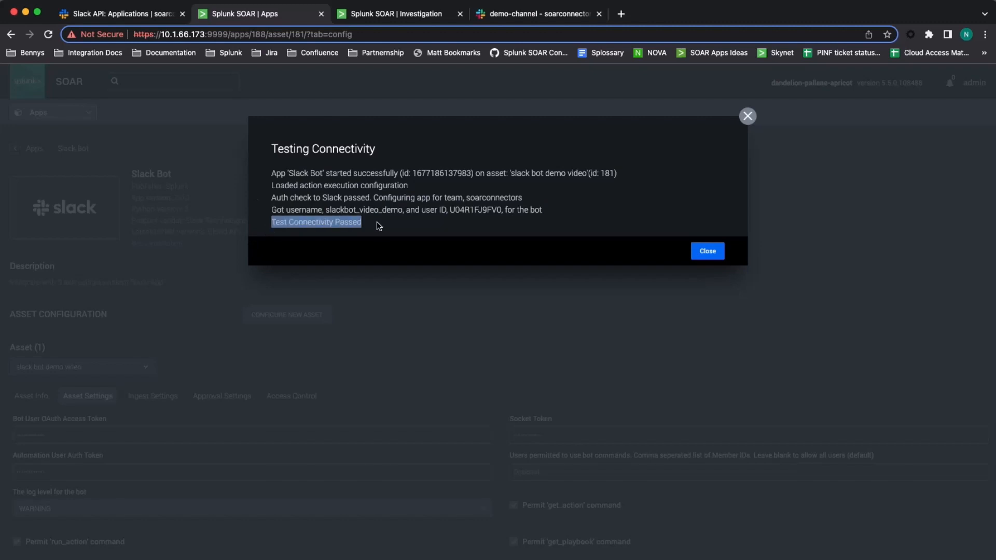
left_click(377, 222)
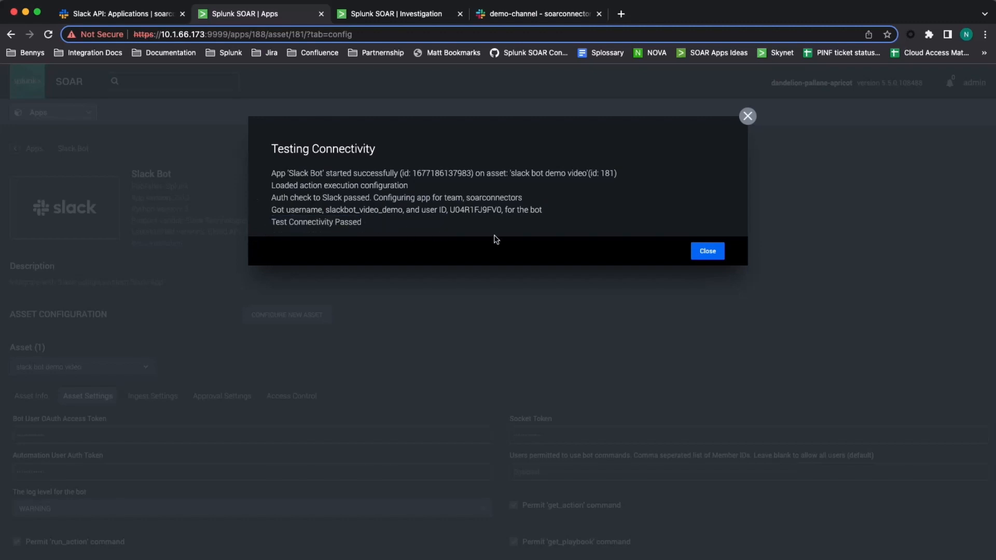
left_click(719, 255)
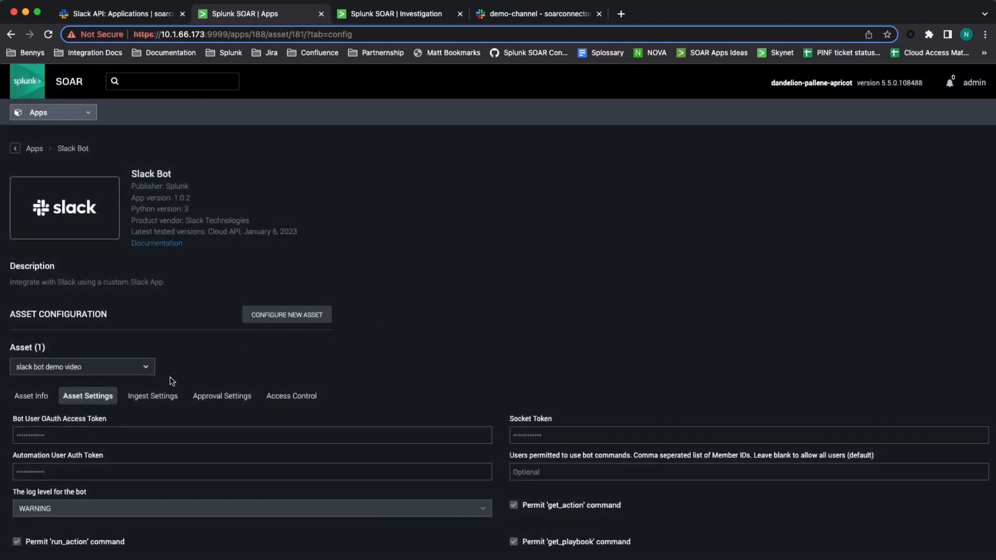
Start the Slack bot by running a manual poll of the asset with the default limits, and close the poll dialog.
left_click(149, 398)
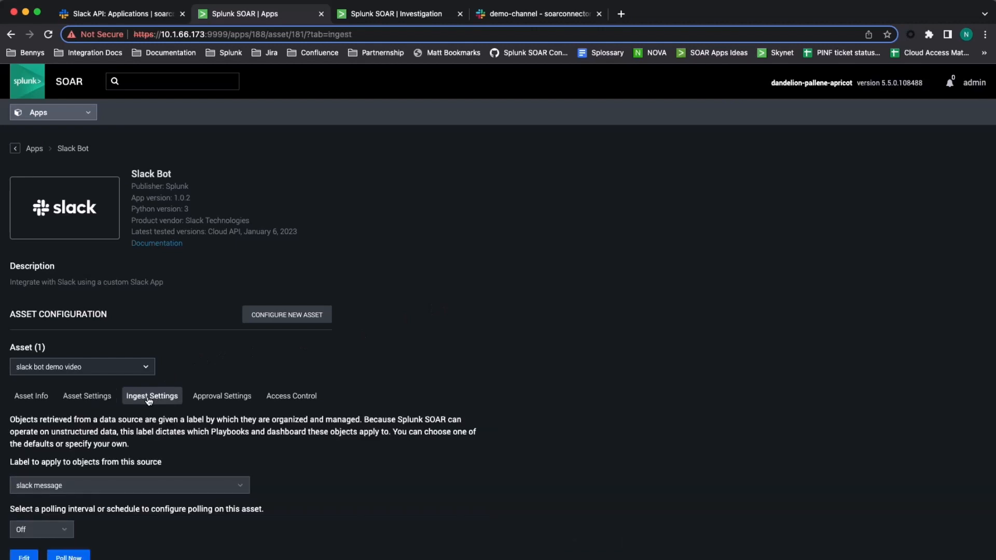
left_click(68, 557)
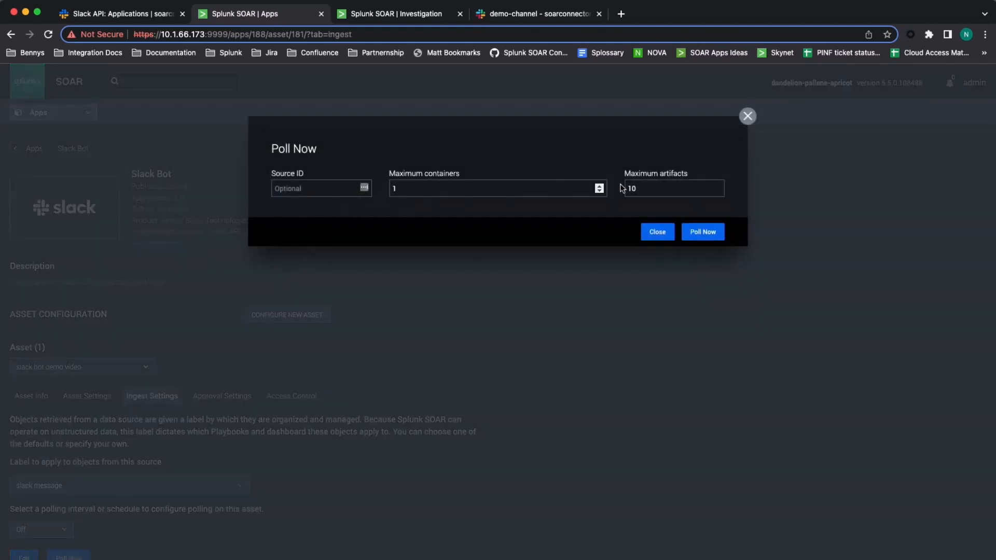
left_click(715, 232)
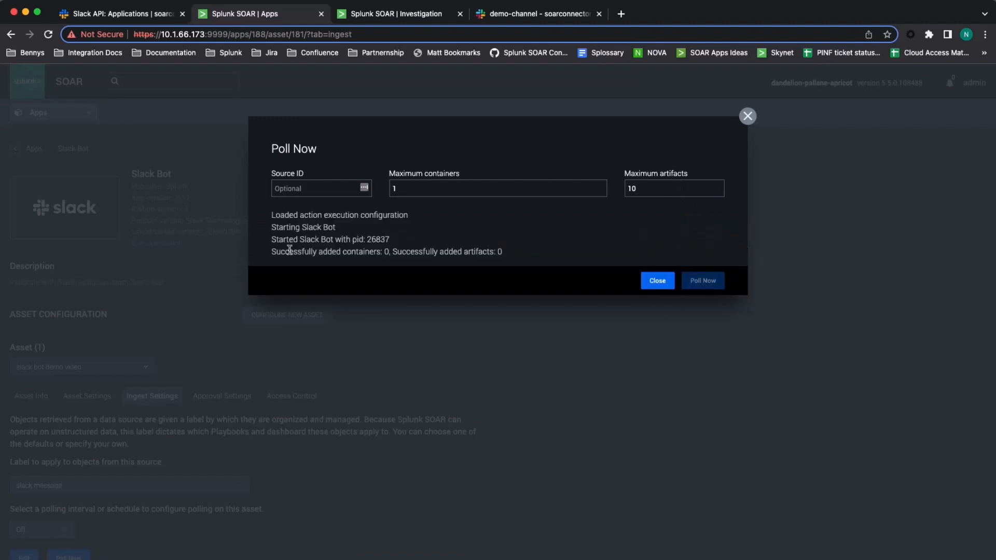
left_click_drag(270, 253, 549, 253)
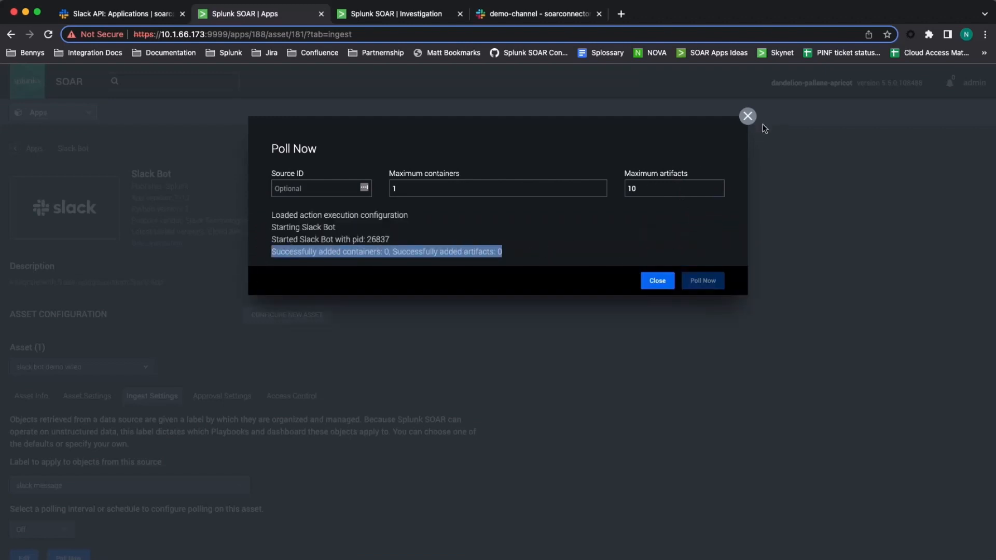
left_click(748, 117)
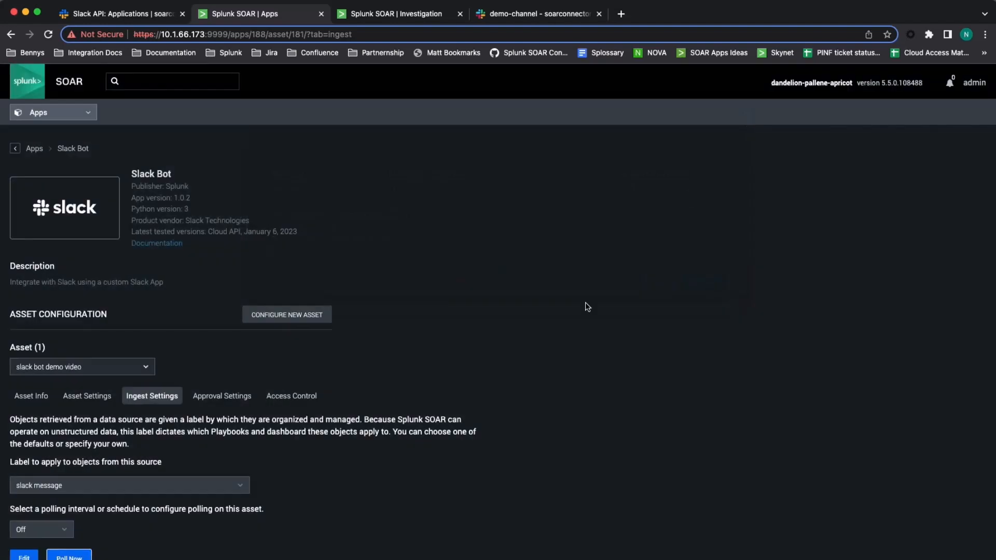
Switch to the Slack workspace and add the SlackBot Video Demo app to demo-channel through its integrations, searching for "Slack".
left_click(533, 14)
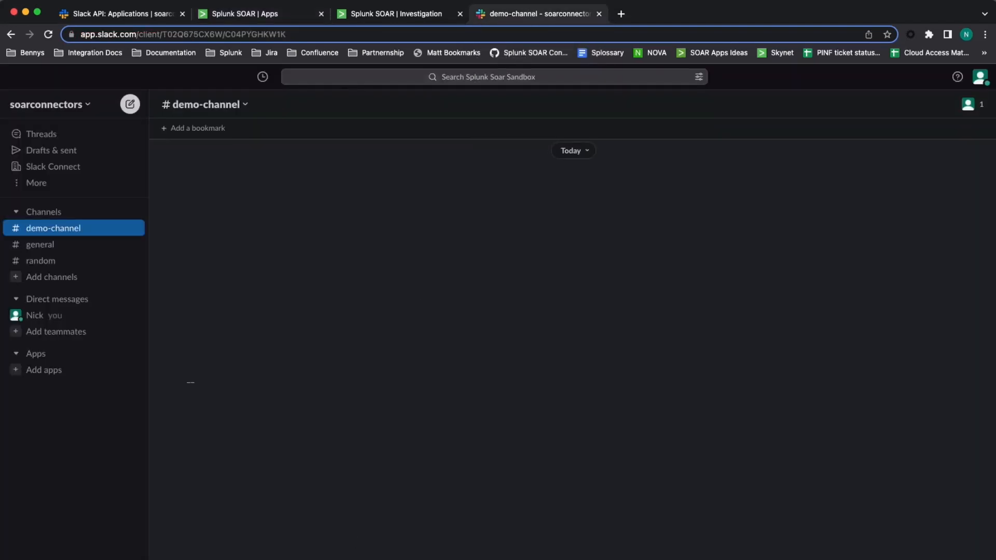
left_click(969, 105)
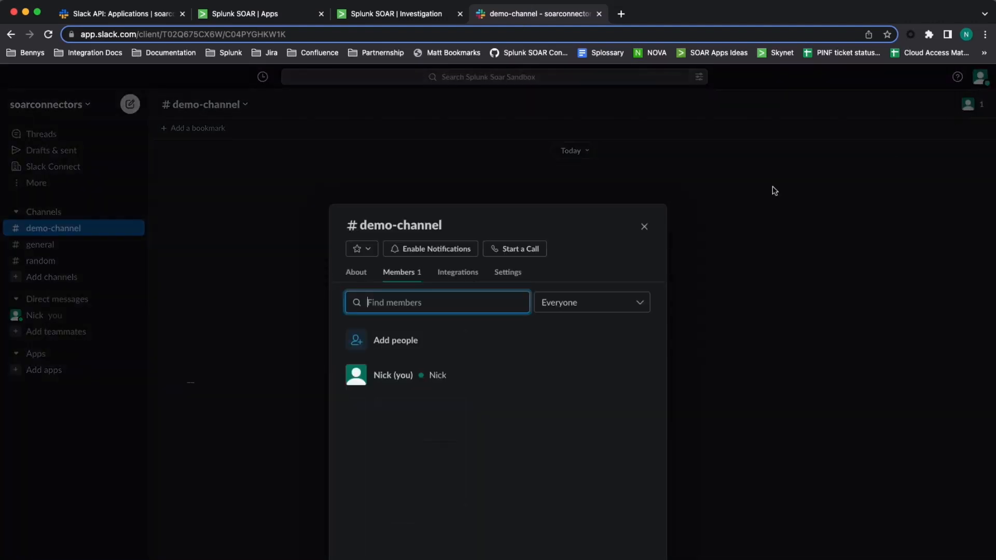
left_click(471, 274)
left_click(380, 451)
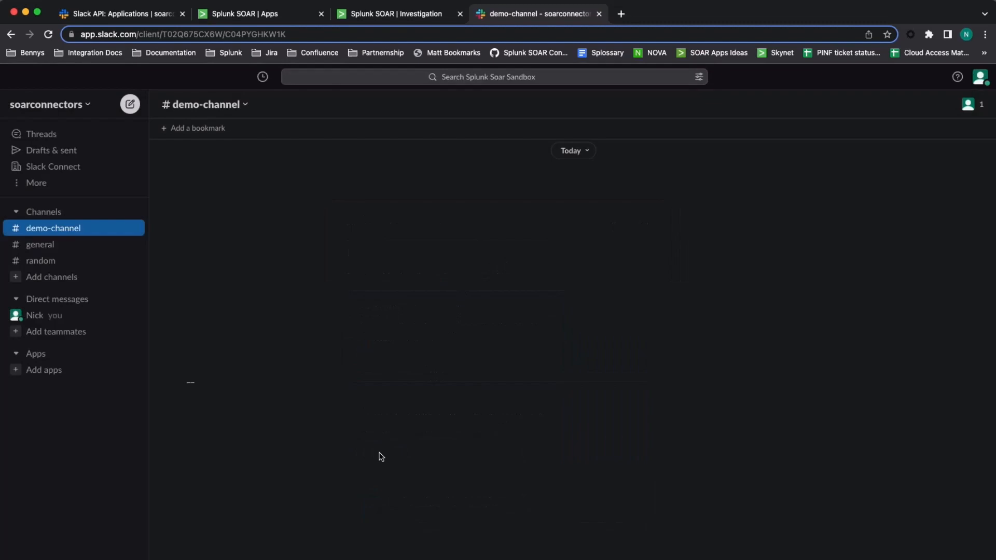
left_click(449, 291)
type("Slack")
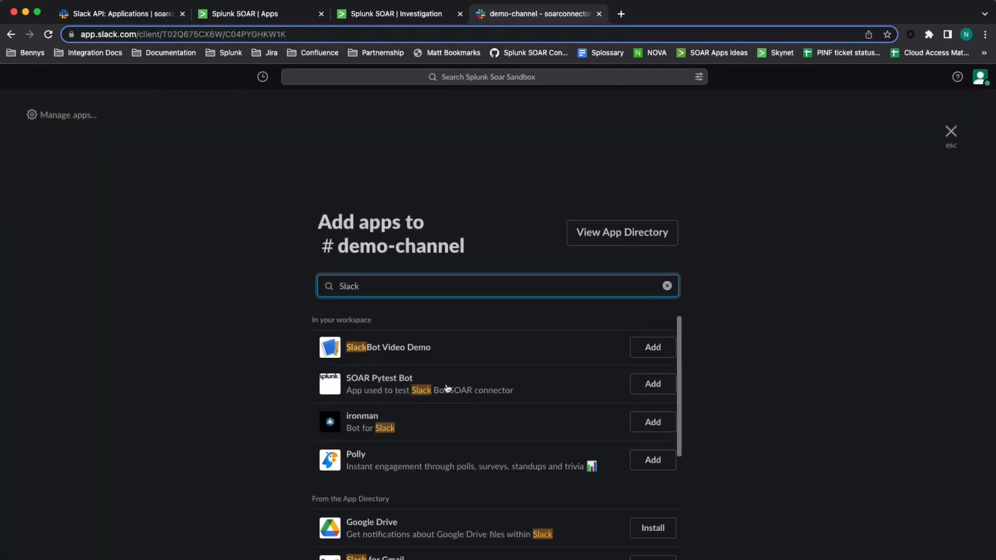
left_click(656, 350)
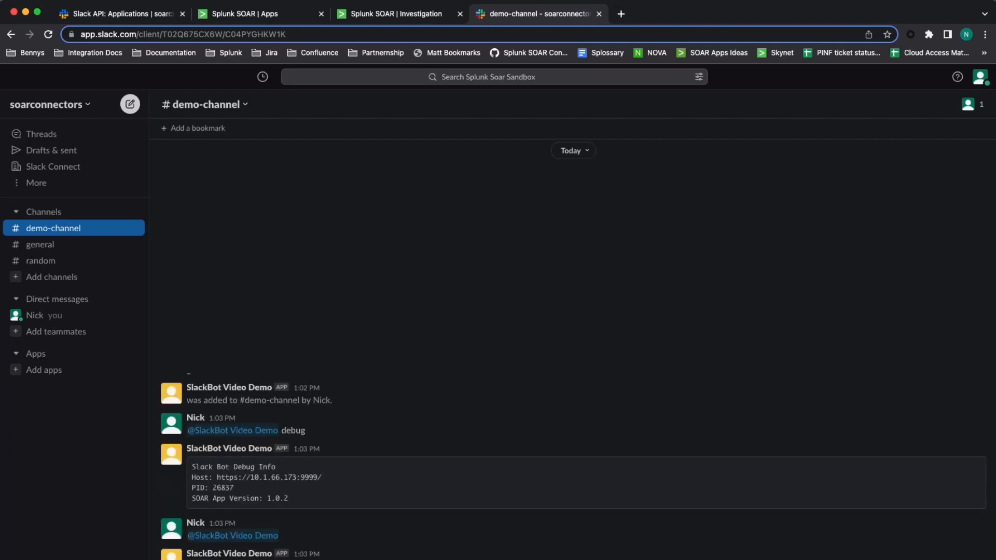
Examine the bot's get_action reply in demo-channel, including each action's name, app name, description and assets, down to the get_action -h reply.
scroll(323, 425, "up", 10)
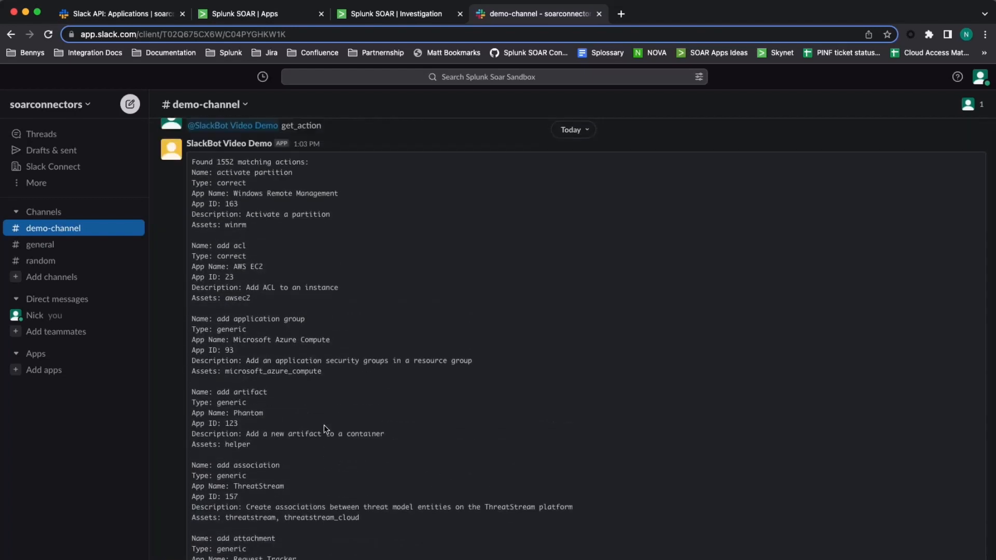
scroll(327, 420, "down", 3)
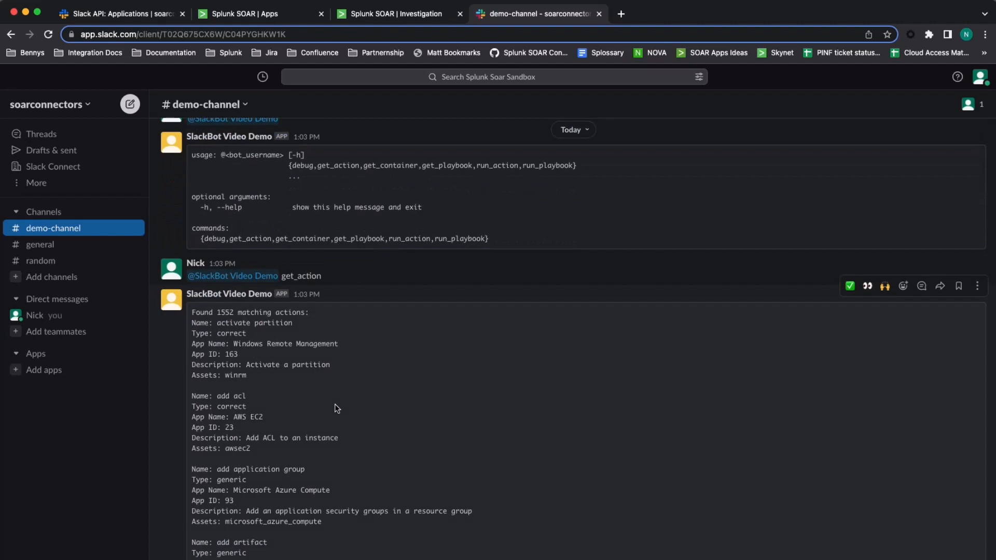
left_click_drag(216, 323, 326, 327)
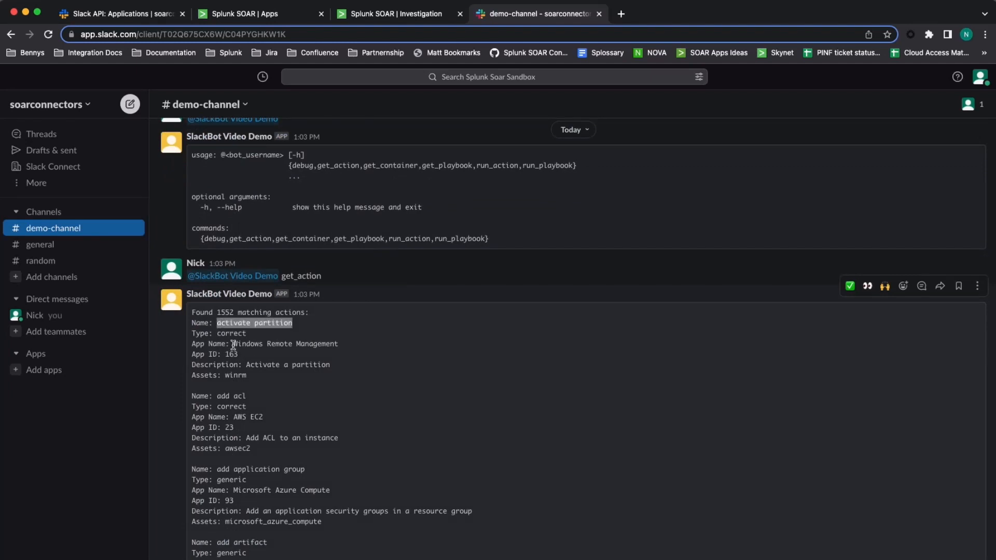
left_click_drag(233, 344, 358, 349)
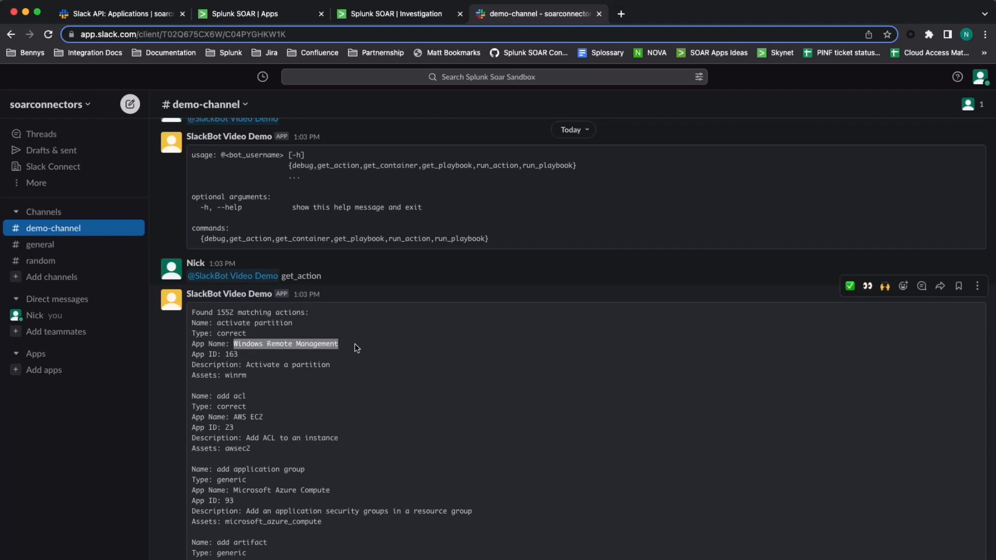
left_click_drag(246, 365, 369, 366)
left_click(371, 366)
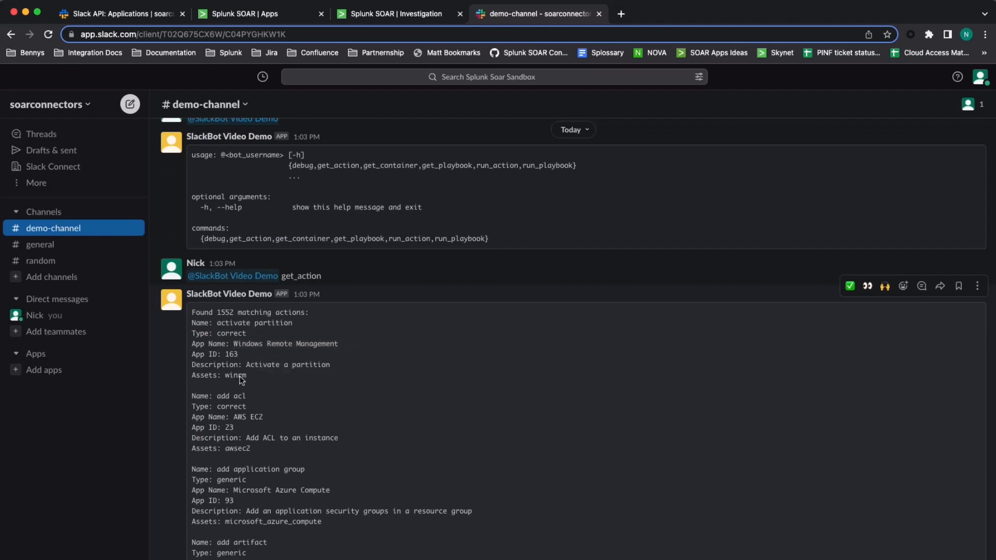
left_click_drag(226, 375, 276, 378)
left_click(276, 378)
scroll(324, 531, "down", 7)
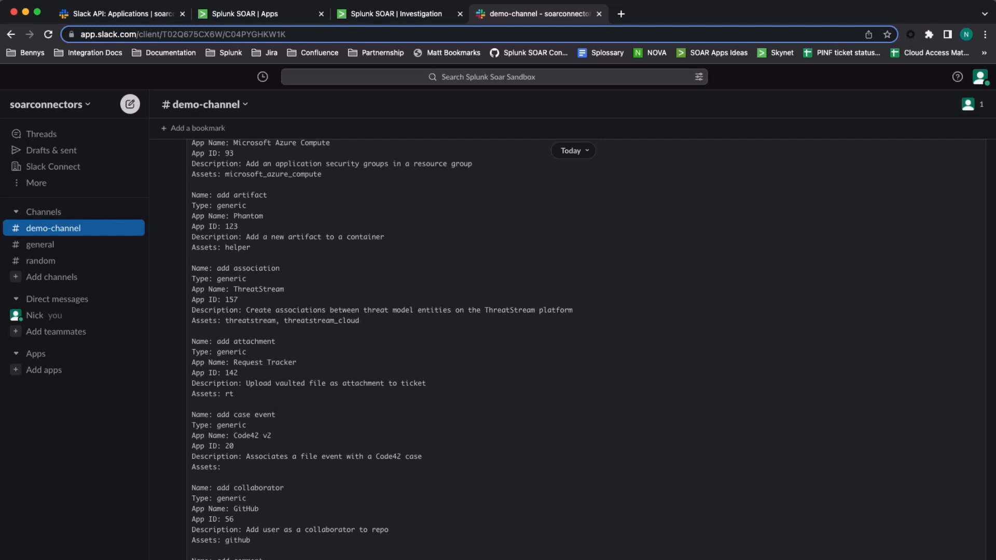
scroll(382, 349, "down", 2)
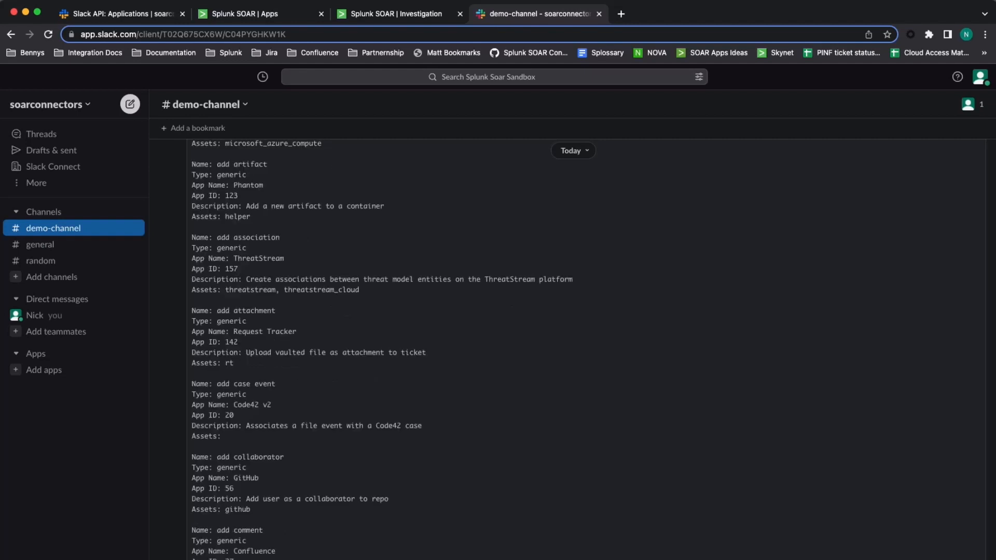
scroll(382, 349, "down", 10)
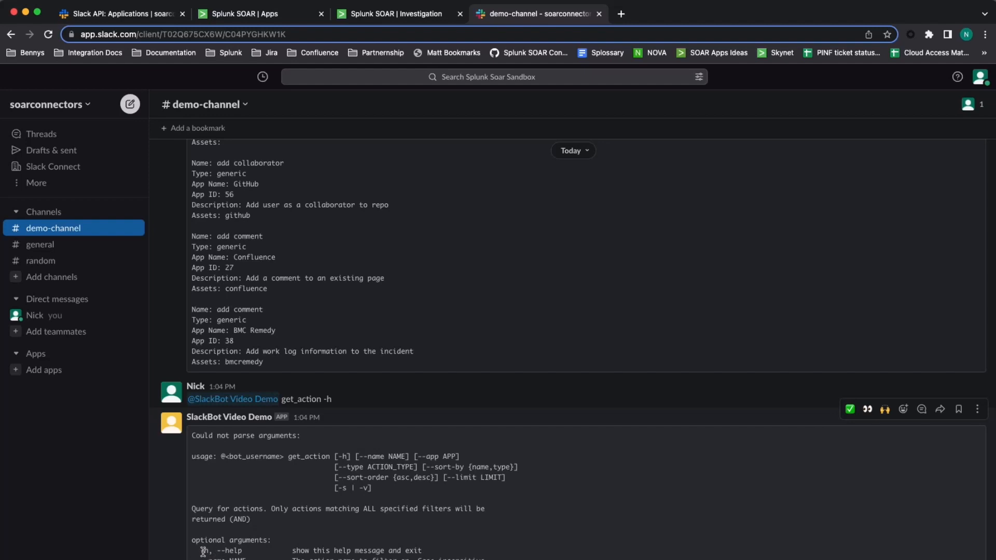
Examine the optional arguments in the bot's get_action -h reply, from the name filter through the sort and limit options.
left_click_drag(201, 558, 488, 558)
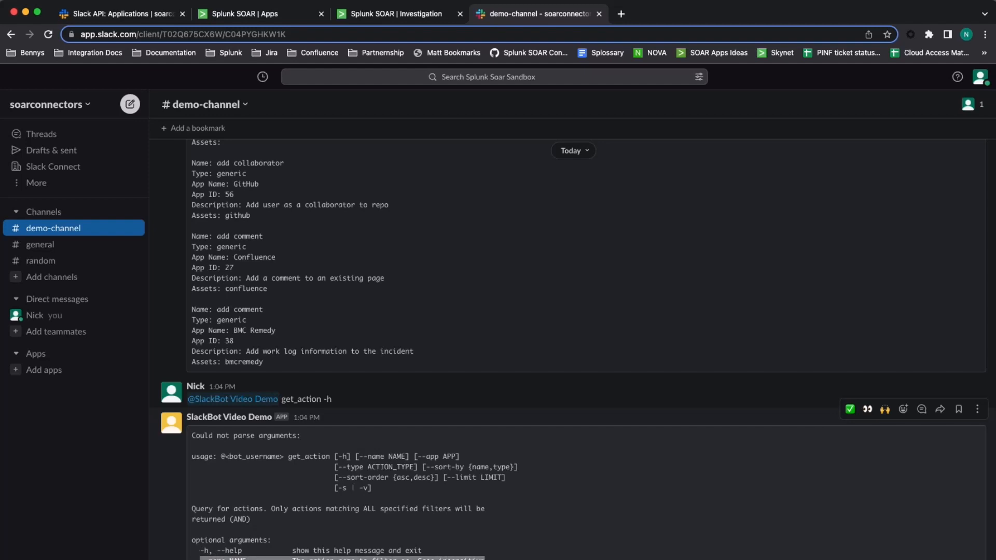
left_click(487, 559)
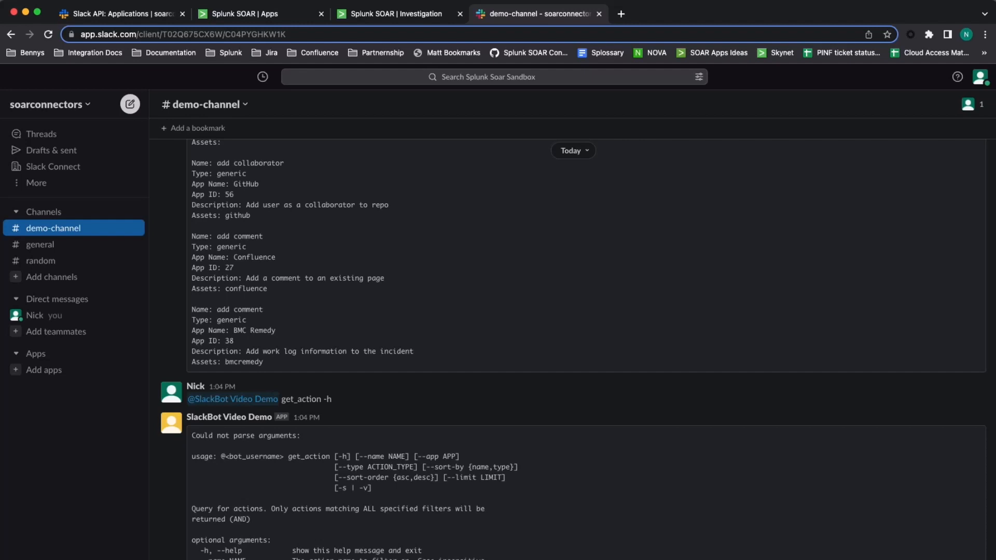
scroll(570, 348, "down", 1)
scroll(570, 348, "down", 2)
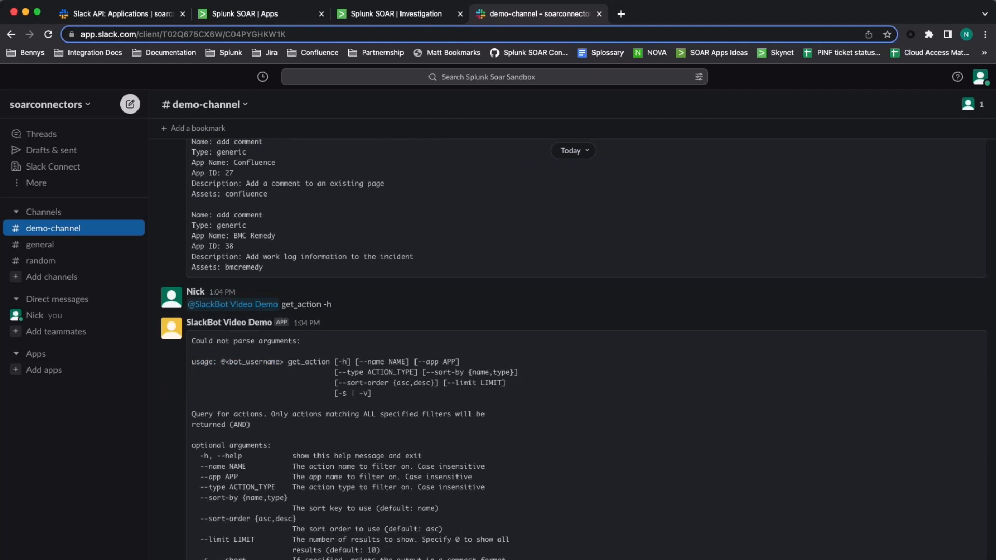
scroll(570, 347, "down", 1)
Examine the bot's get_container reply in demo-channel, including container names, IDs, labels and tags, down to the get_container -h reply.
scroll(313, 305, "down", 10)
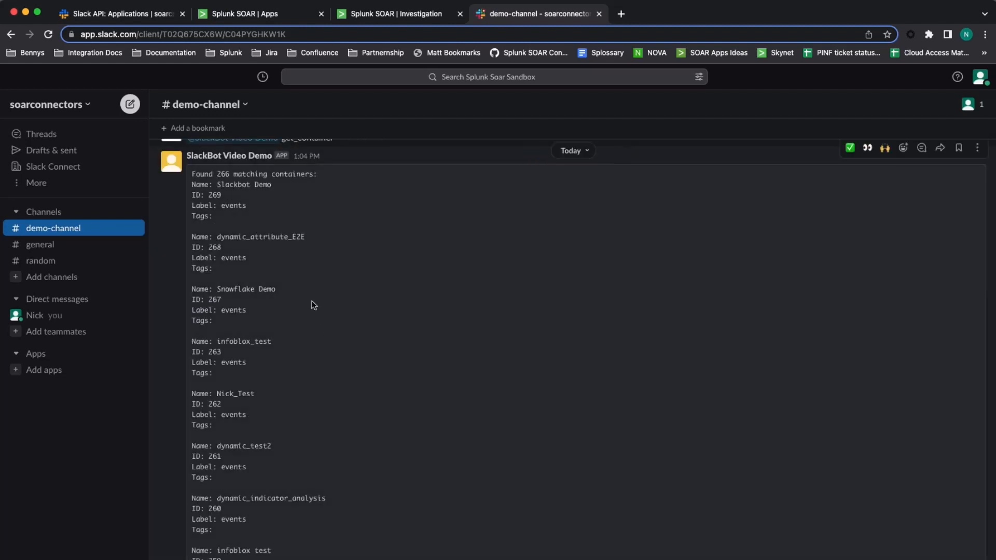
left_click_drag(209, 246, 262, 261)
left_click(229, 246)
left_click(268, 264)
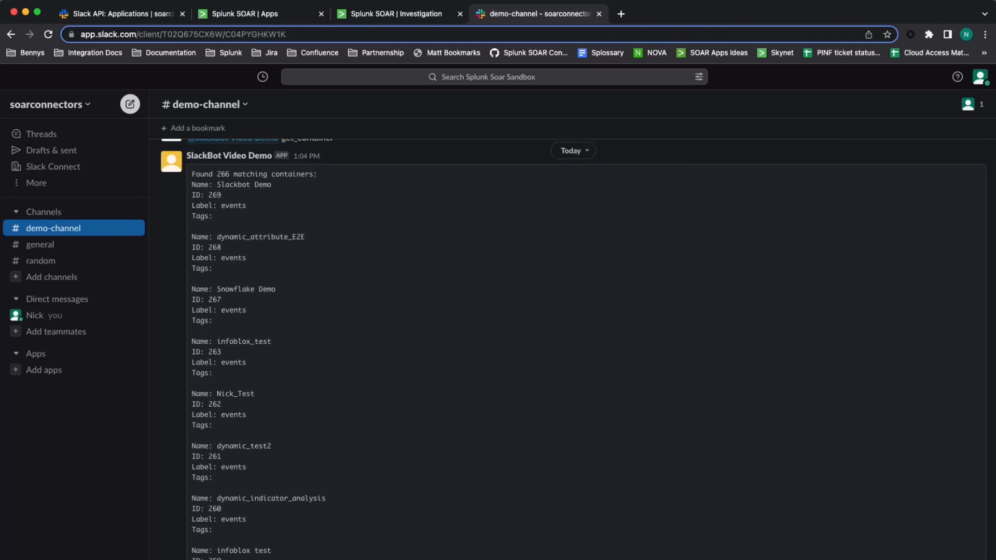
scroll(574, 349, "down", 1)
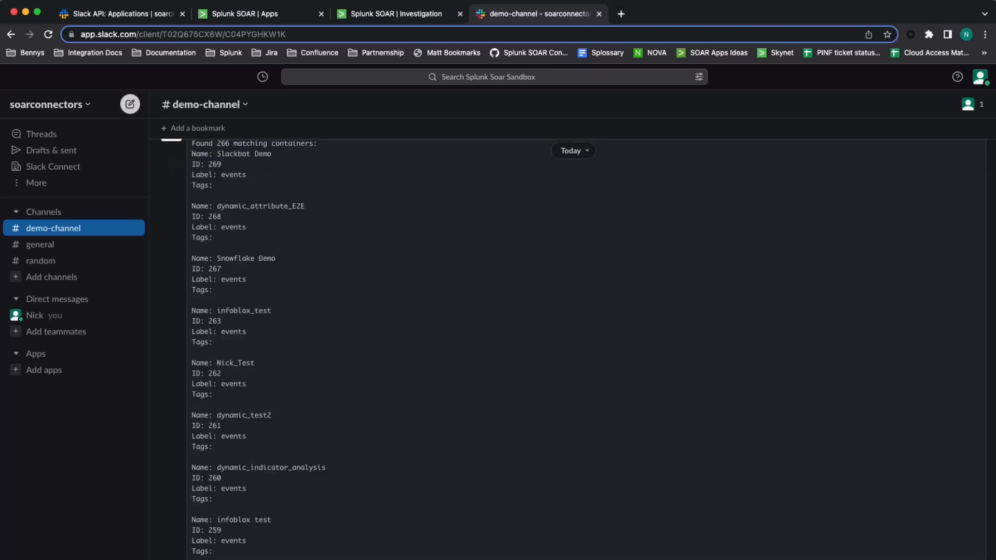
scroll(573, 349, "down", 10)
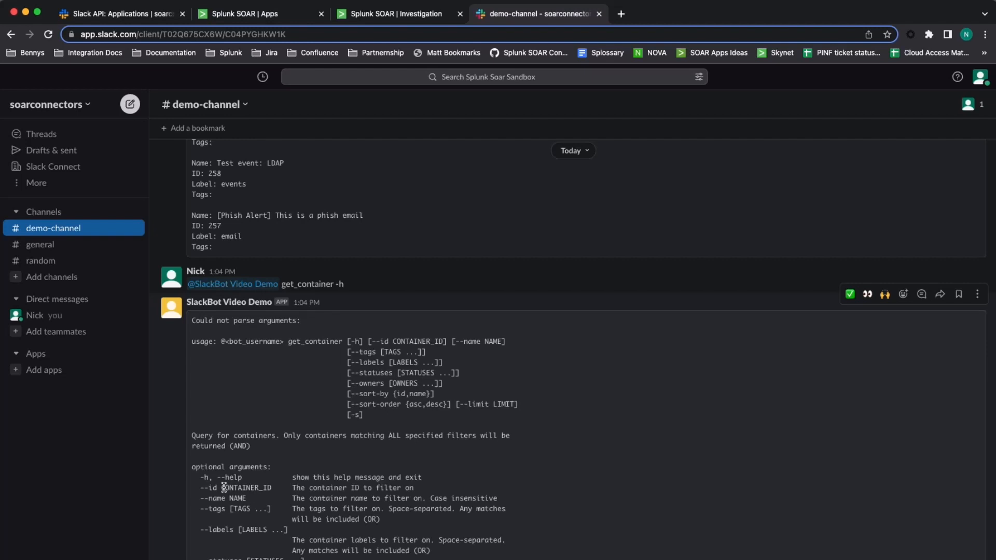
Look up the container ID of the Slackbot Demo event in Splunk SOAR, and return to Slack to review the get_container -h arguments.
left_click(392, 16)
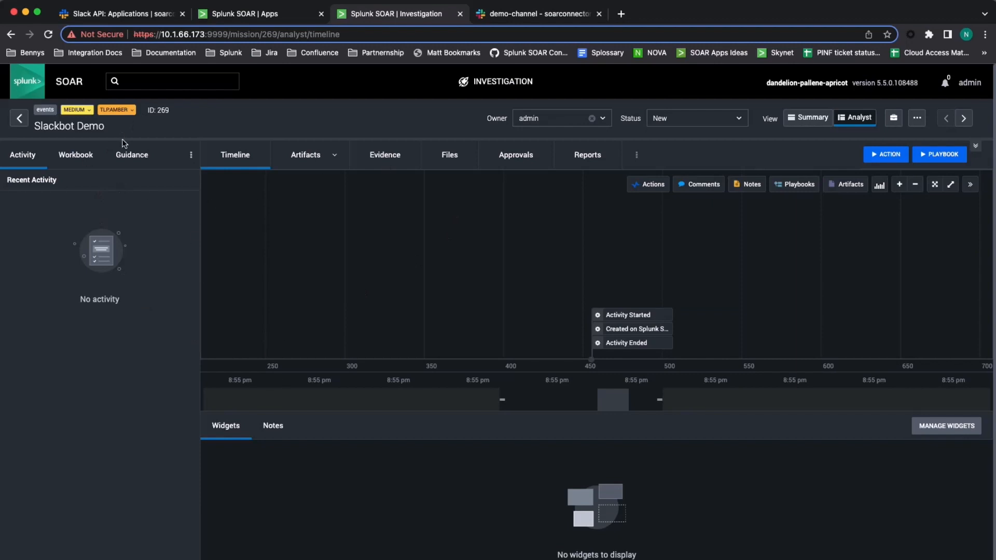
left_click_drag(147, 110, 179, 111)
left_click(547, 12)
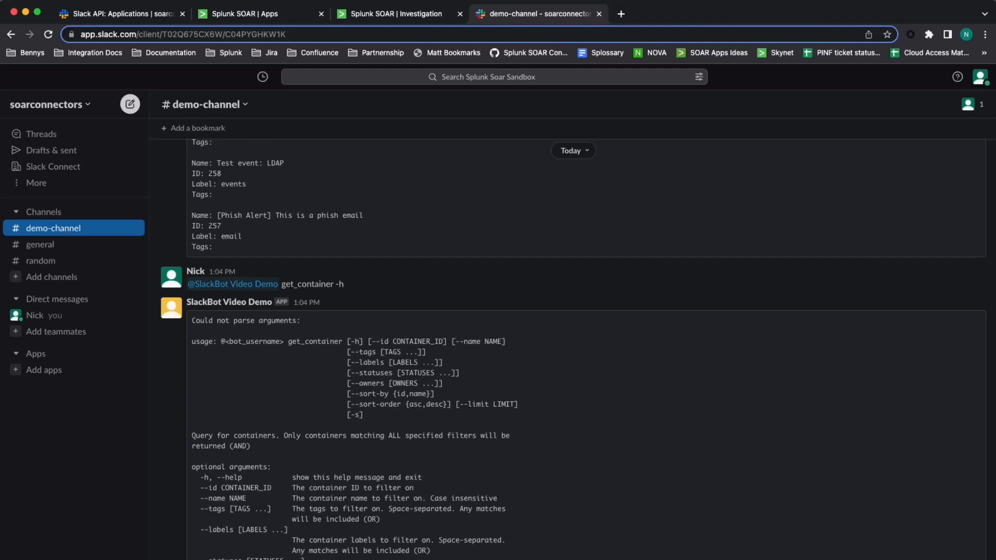
scroll(574, 350, "down", 1)
scroll(574, 349, "down", 2)
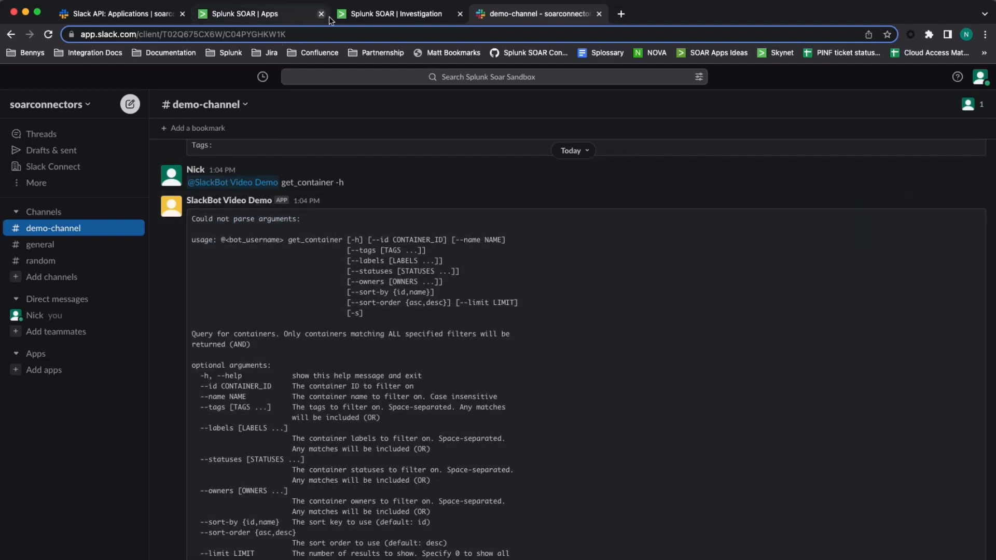
Switch to the Slackbot Demo investigation in Splunk SOAR, open the Slack generated action and examine its whois domain results for who.com.
left_click(391, 14)
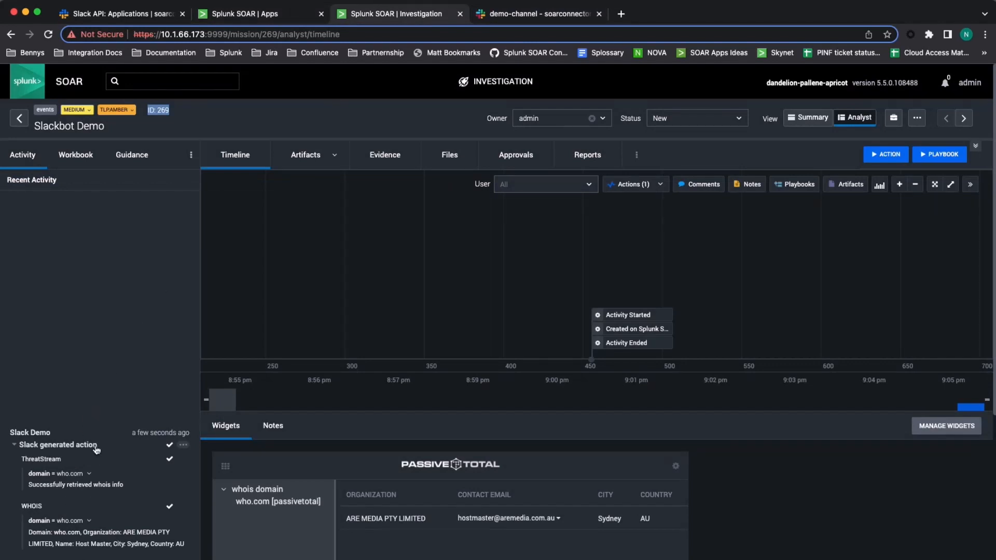
left_click(66, 449)
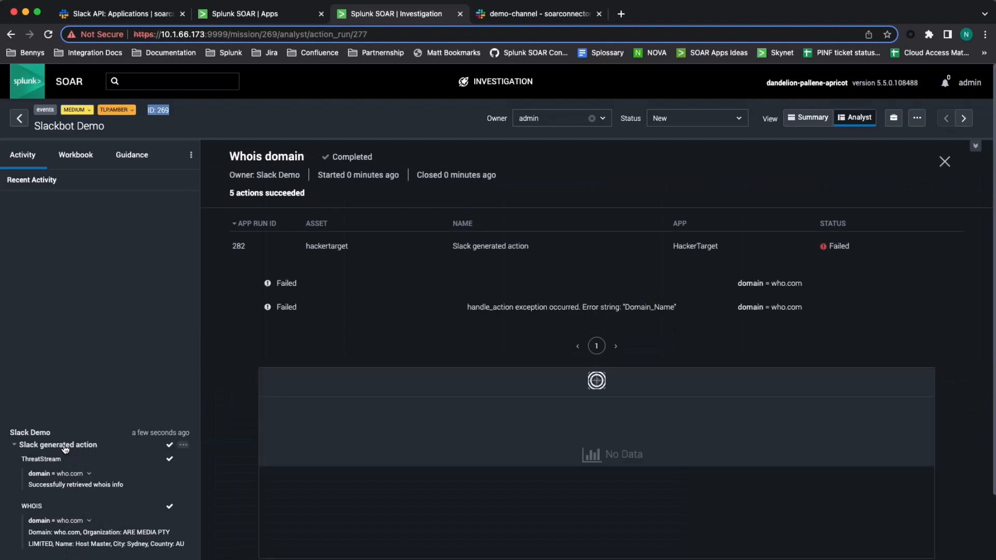
left_click_drag(29, 485, 143, 491)
left_click(144, 492)
left_click_drag(28, 532, 178, 536)
left_click_drag(29, 544, 185, 545)
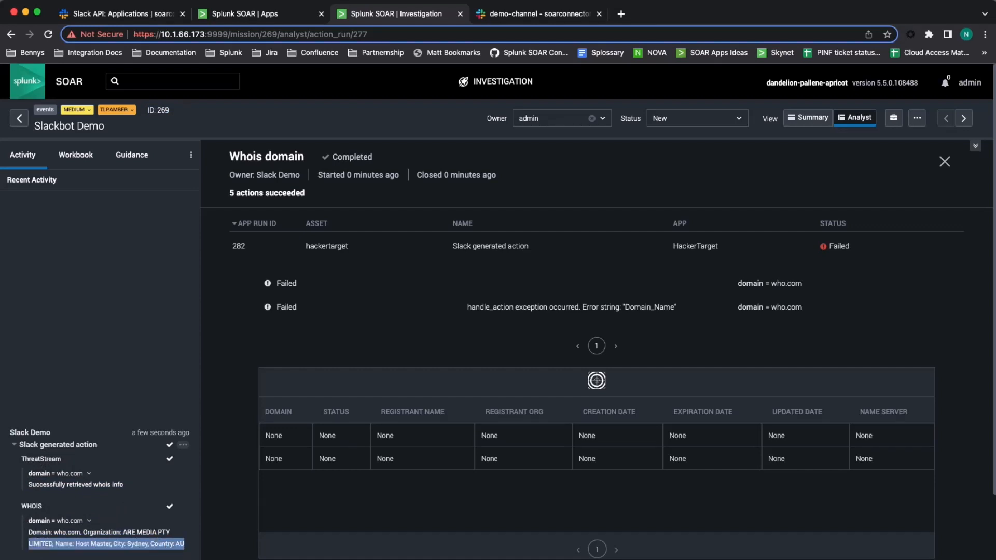
left_click(185, 545)
left_click_drag(230, 156, 232, 246)
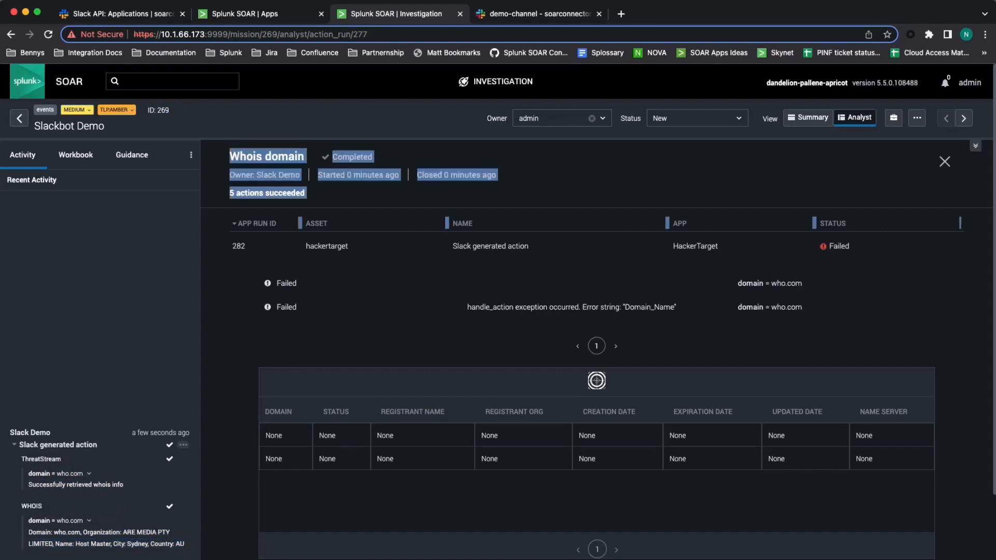
left_click(307, 207)
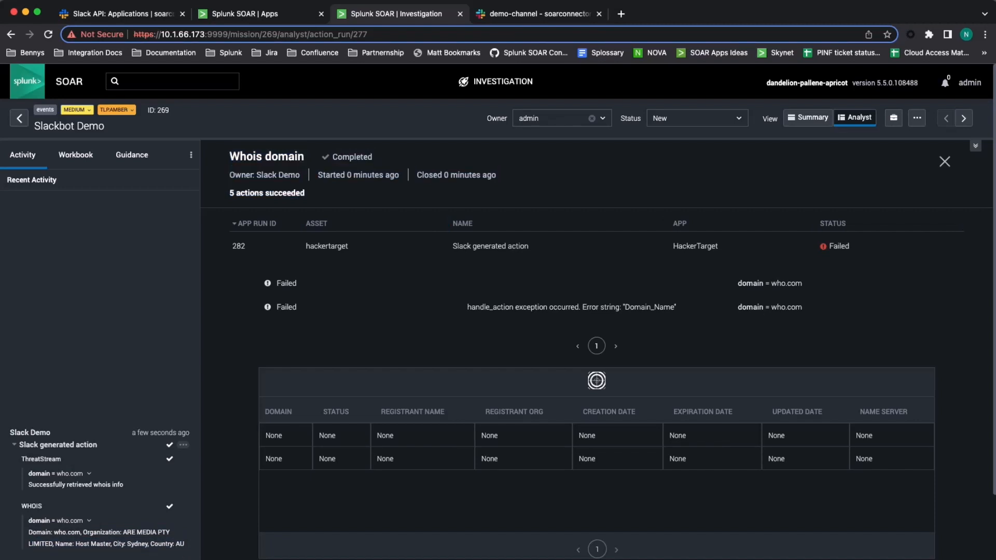